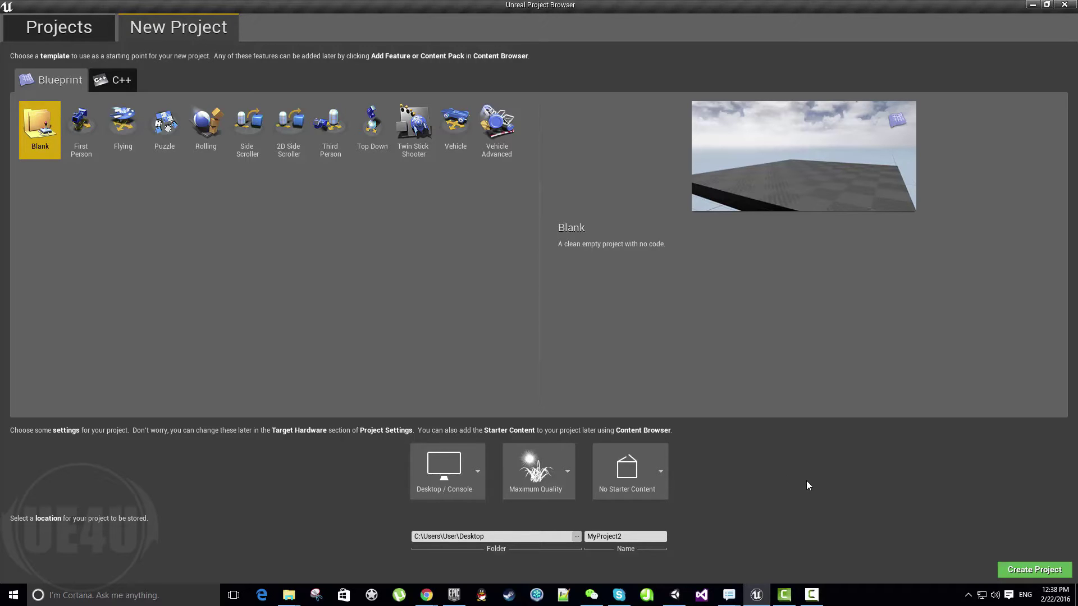
- Choose the Blueprint Blank project template with No Starter Content
{"action": "left_click", "coordinate": [112, 84]}
{"action": "left_click", "coordinate": [56, 83]}
{"action": "left_click", "coordinate": [317, 152]}
{"action": "left_click", "coordinate": [36, 132]}
{"action": "left_click", "coordinate": [627, 471]}
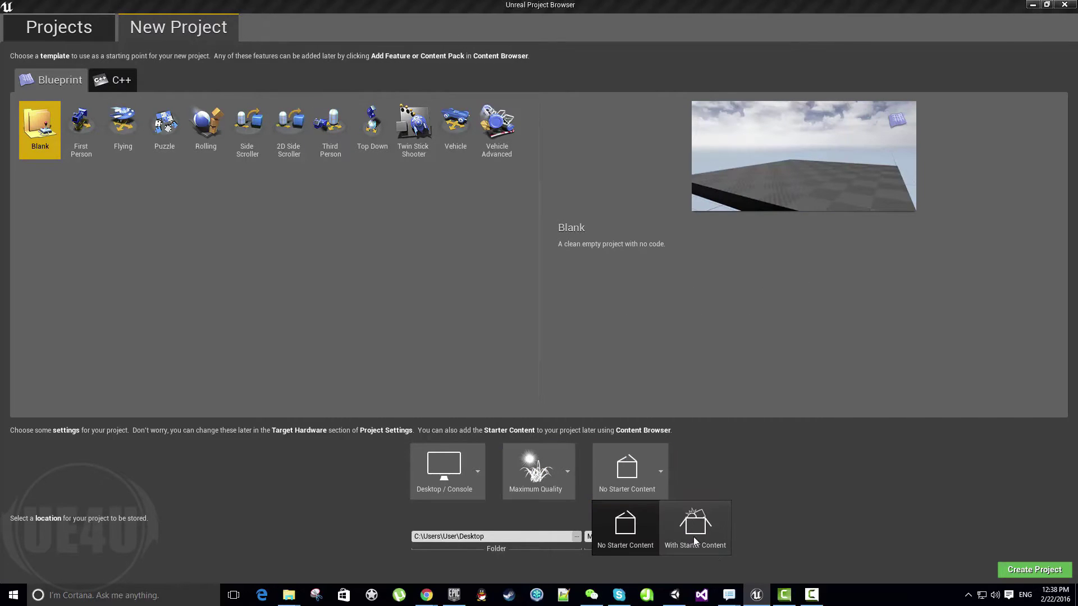
{"action": "left_click", "coordinate": [635, 545]}
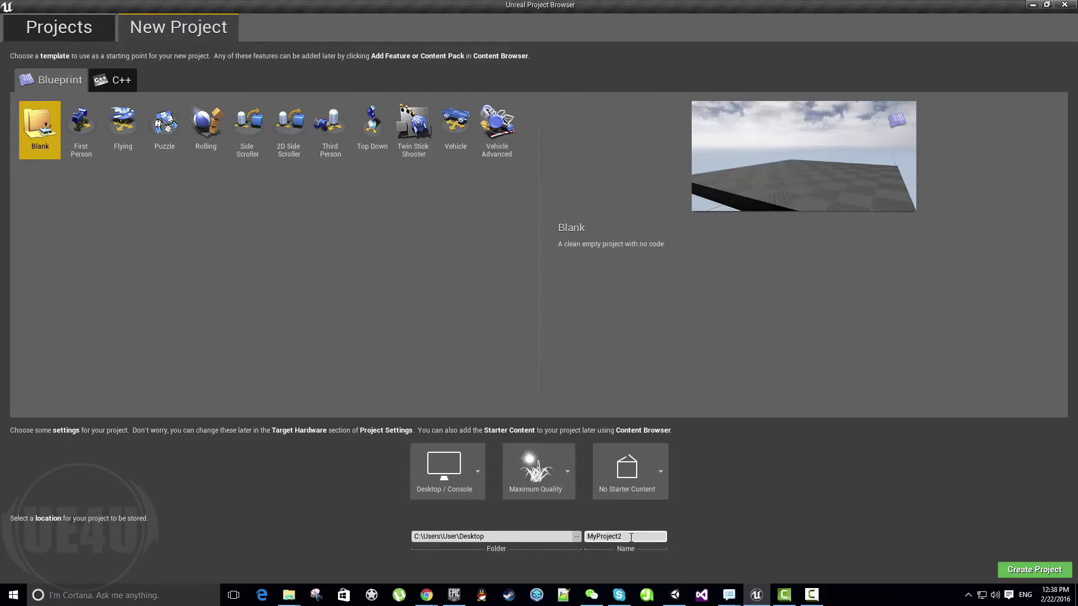
- Name the new project TestLocalization
{"action": "double_click", "coordinate": [631, 538]}
{"action": "key", "text": "BackSpace"}
{"action": "type", "text": "TestLocalization"}
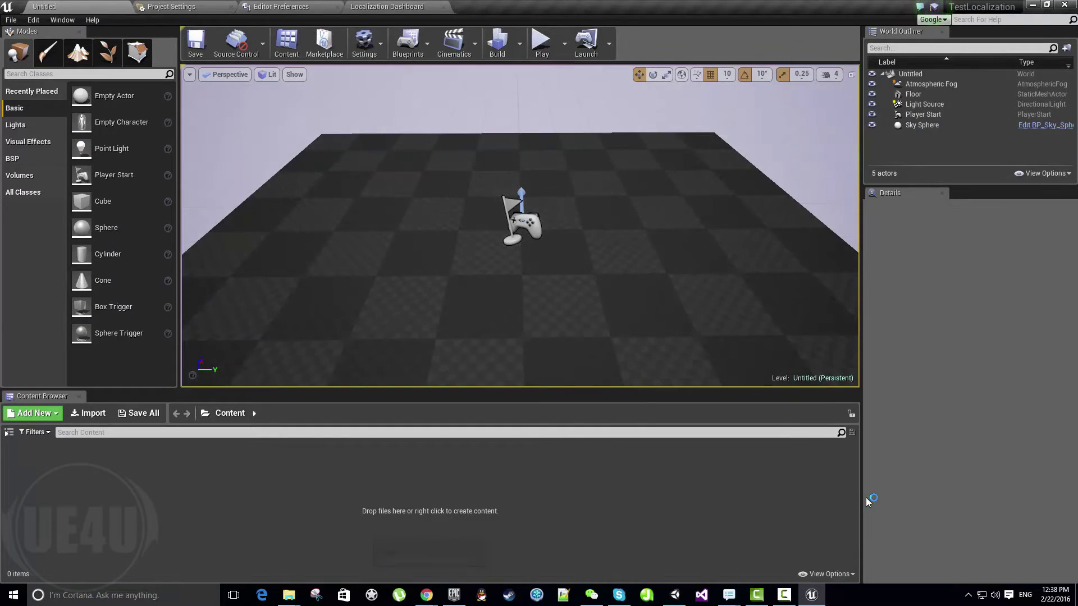
- Reveal the Content Browser folder tree and select the Content folder
{"action": "left_click", "coordinate": [206, 413]}
{"action": "left_click", "coordinate": [410, 290]}
{"action": "right_click_drag", "start_coordinate": [575, 284], "coordinate": [565, 334]}
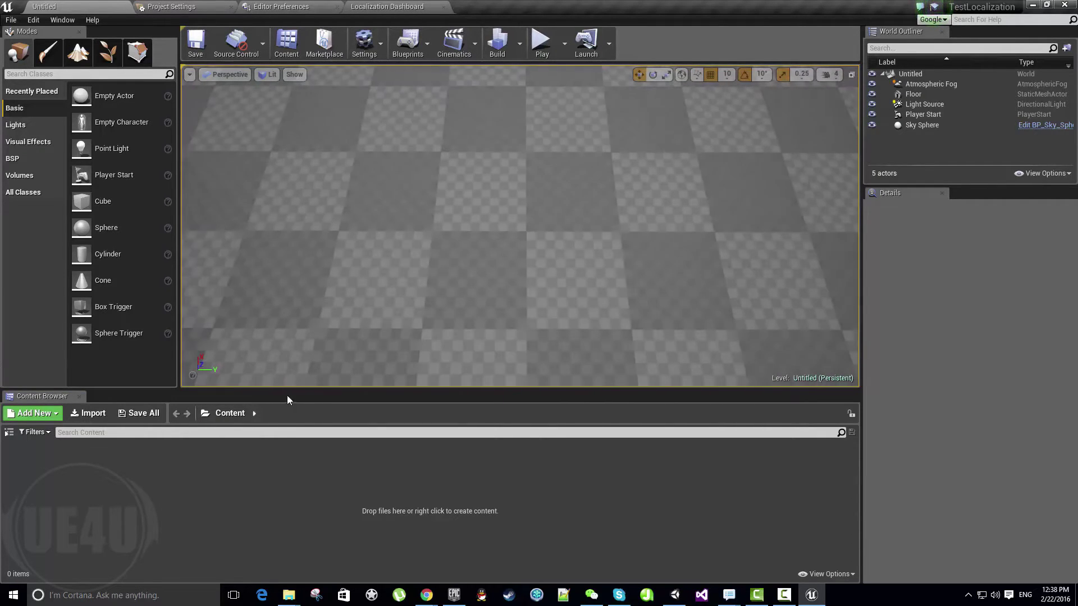
{"action": "left_click", "coordinate": [9, 432]}
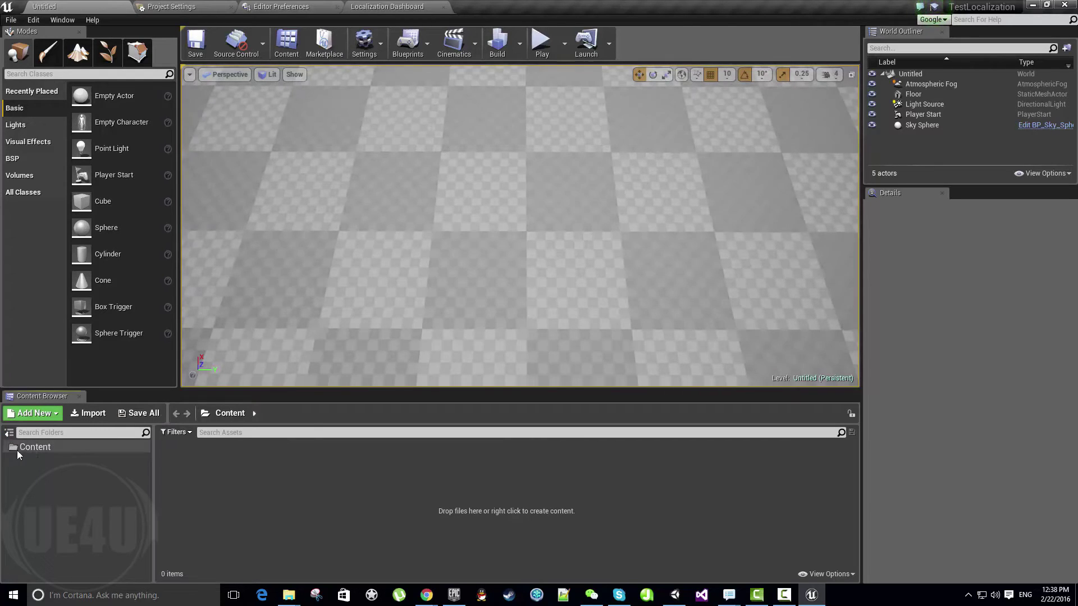
{"action": "left_click", "coordinate": [34, 448]}
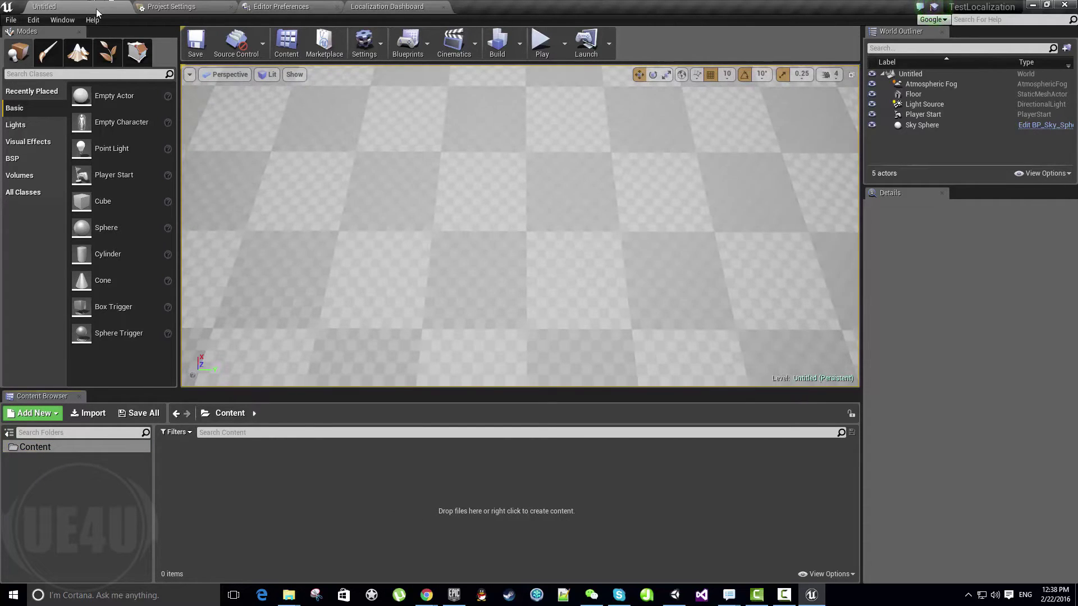
- Check the Window and Edit menus and bring up Project Settings
{"action": "left_click", "coordinate": [62, 20]}
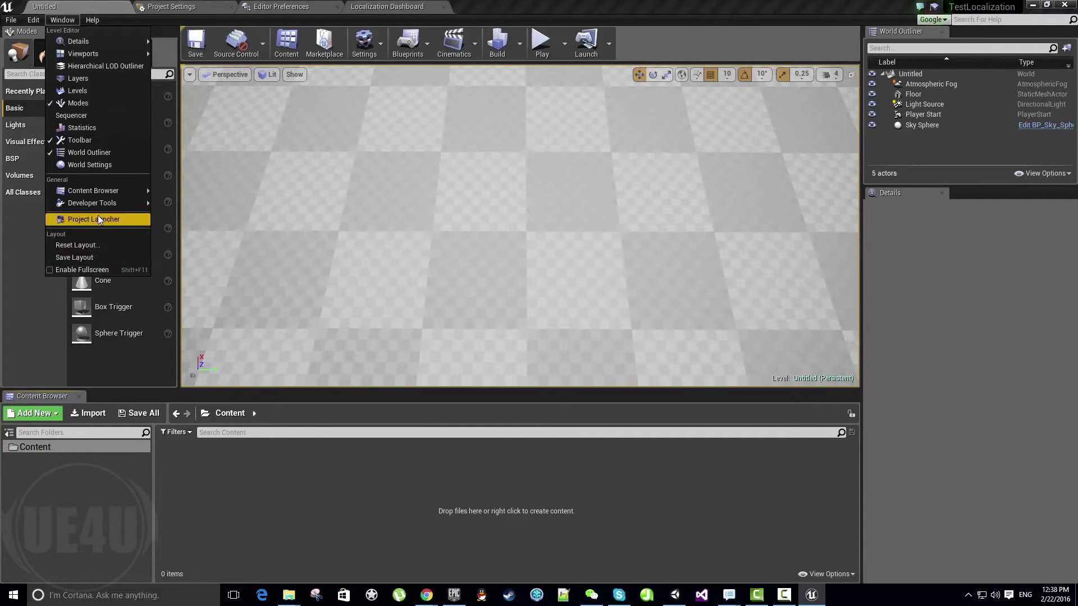
{"action": "left_click", "coordinate": [33, 19]}
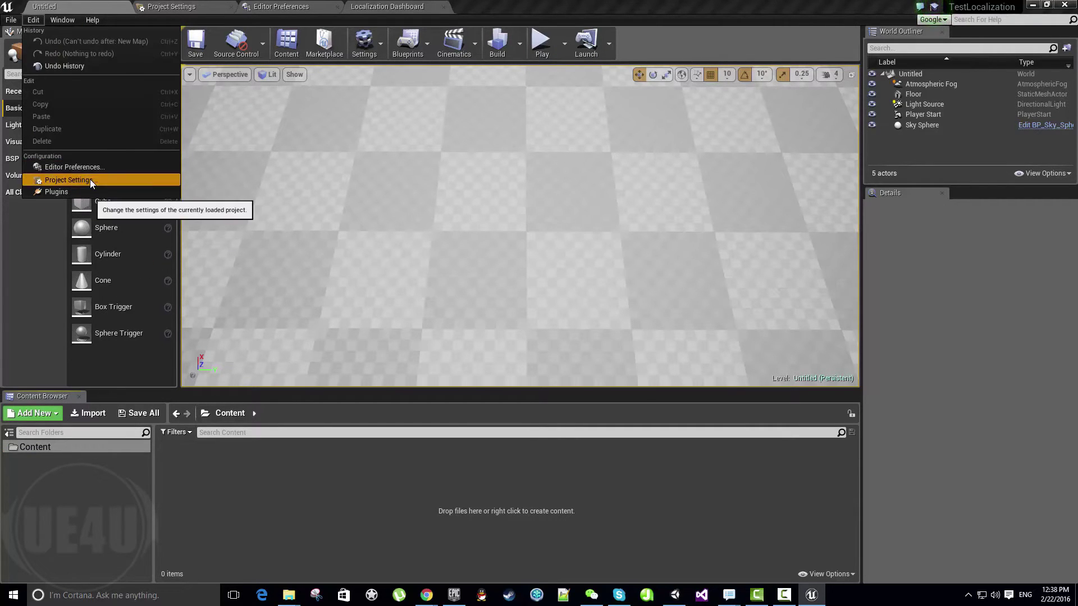
{"action": "left_click", "coordinate": [89, 180]}
{"action": "left_click", "coordinate": [67, 5]}
{"action": "left_click", "coordinate": [36, 22]}
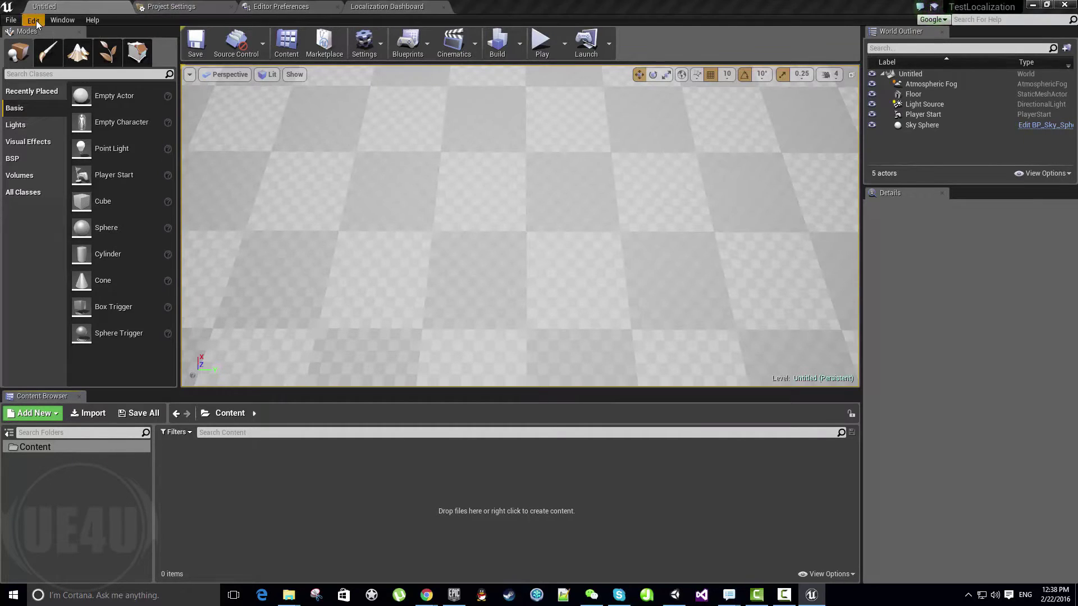
{"action": "left_click", "coordinate": [71, 167]}
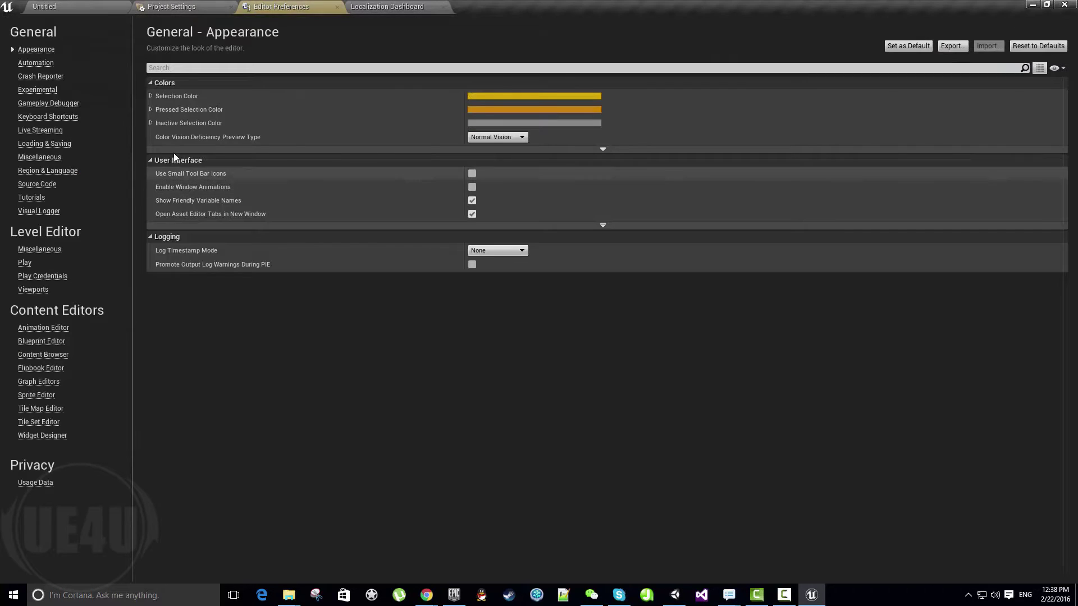
{"action": "left_click", "coordinate": [38, 91]}
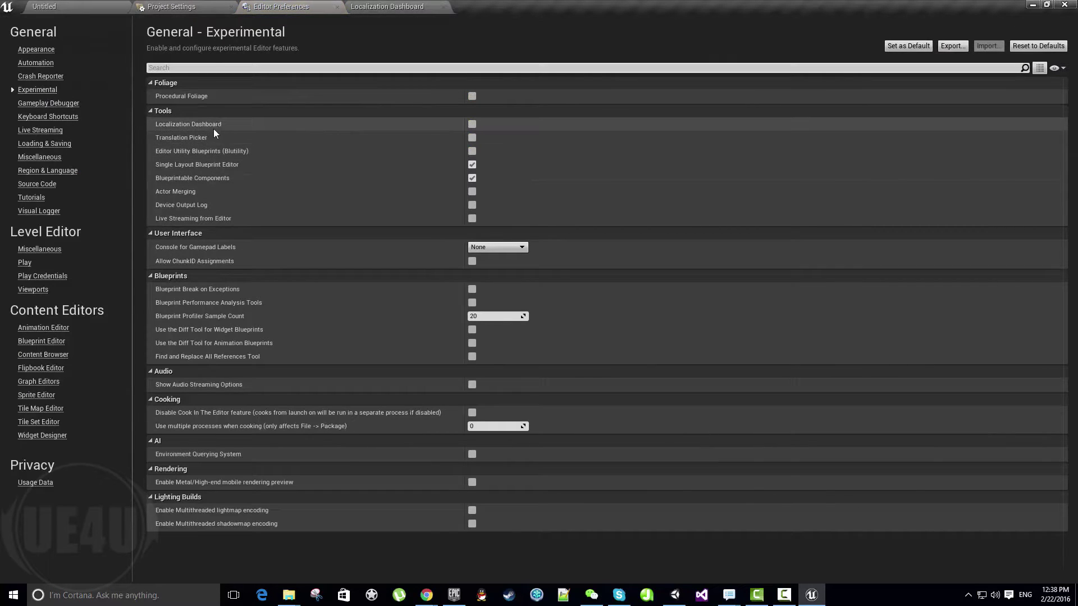
{"action": "left_click", "coordinate": [471, 124]}
{"action": "left_click", "coordinate": [66, 5]}
{"action": "left_click", "coordinate": [60, 20]}
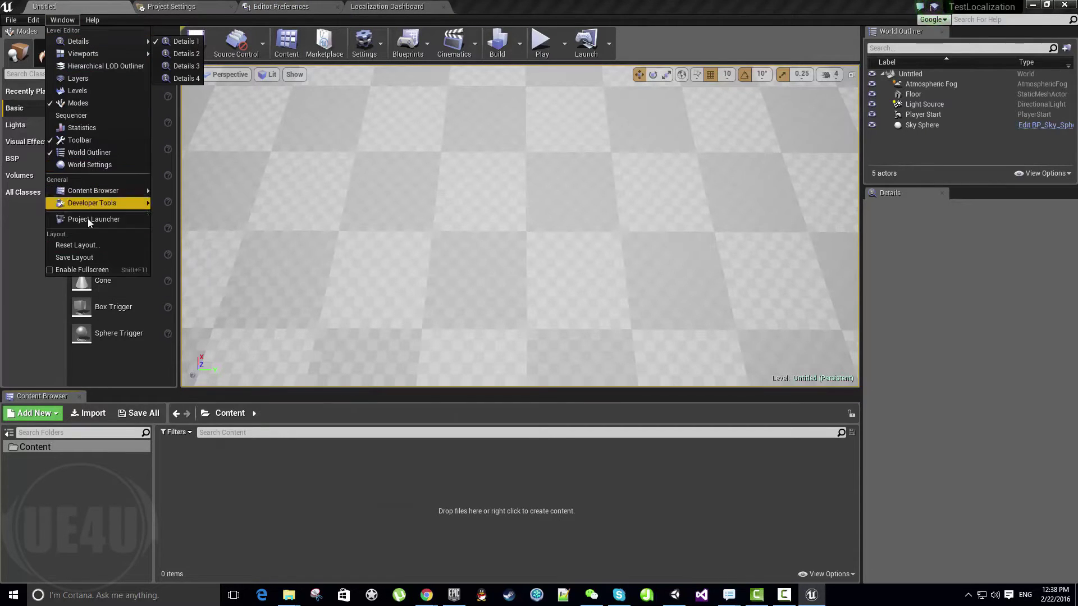
{"action": "mouse_move", "coordinate": [83, 53]}
{"action": "left_click", "coordinate": [277, 5]}
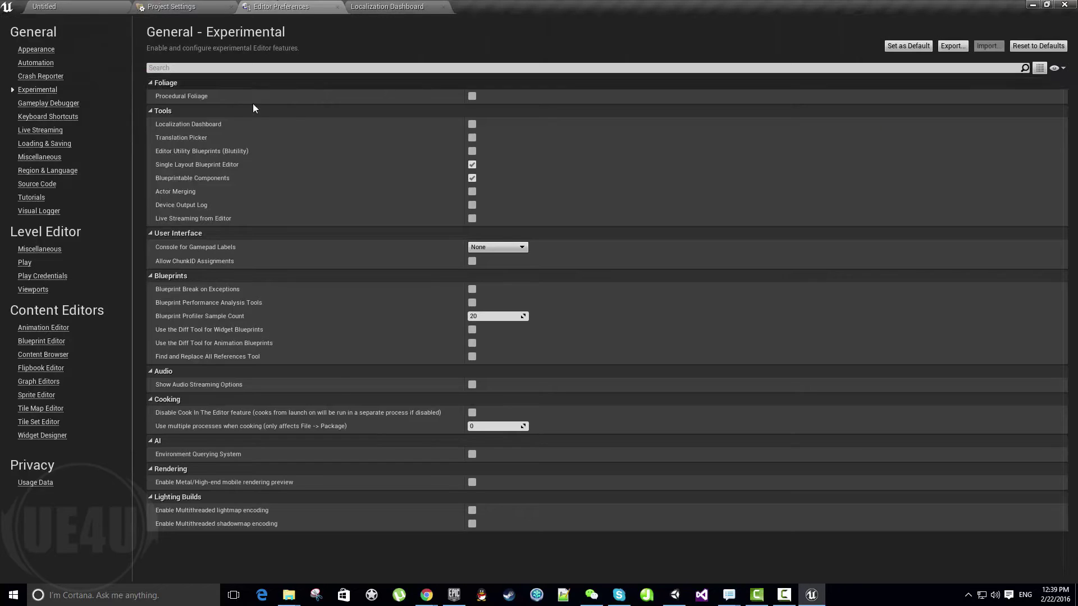
- Open the Localization Dashboard from Window and delete the Game target
{"action": "left_click", "coordinate": [77, 5]}
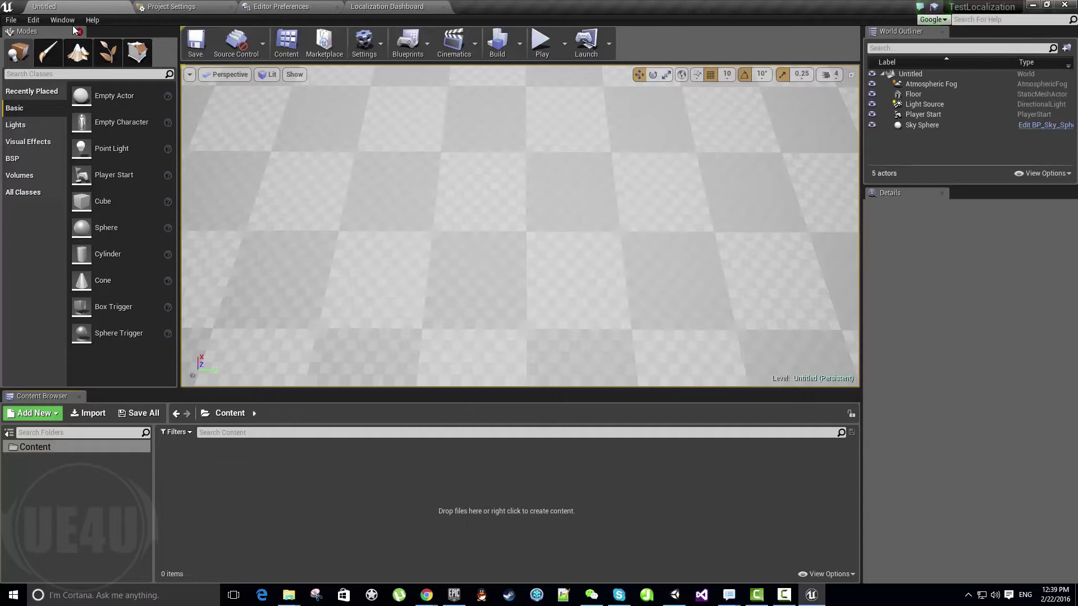
{"action": "left_click", "coordinate": [61, 19]}
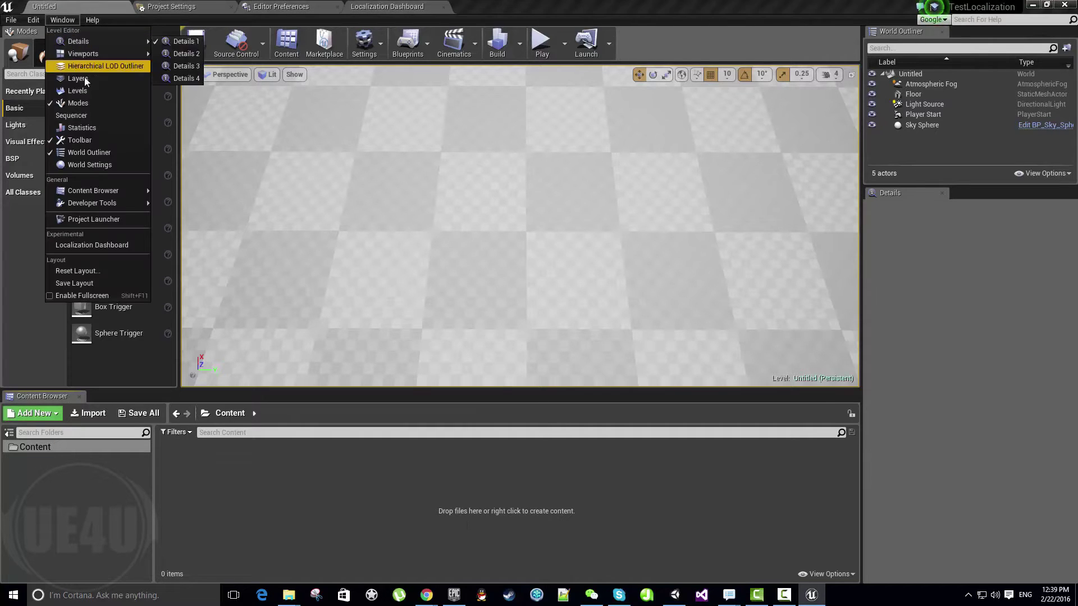
{"action": "left_click", "coordinate": [118, 245]}
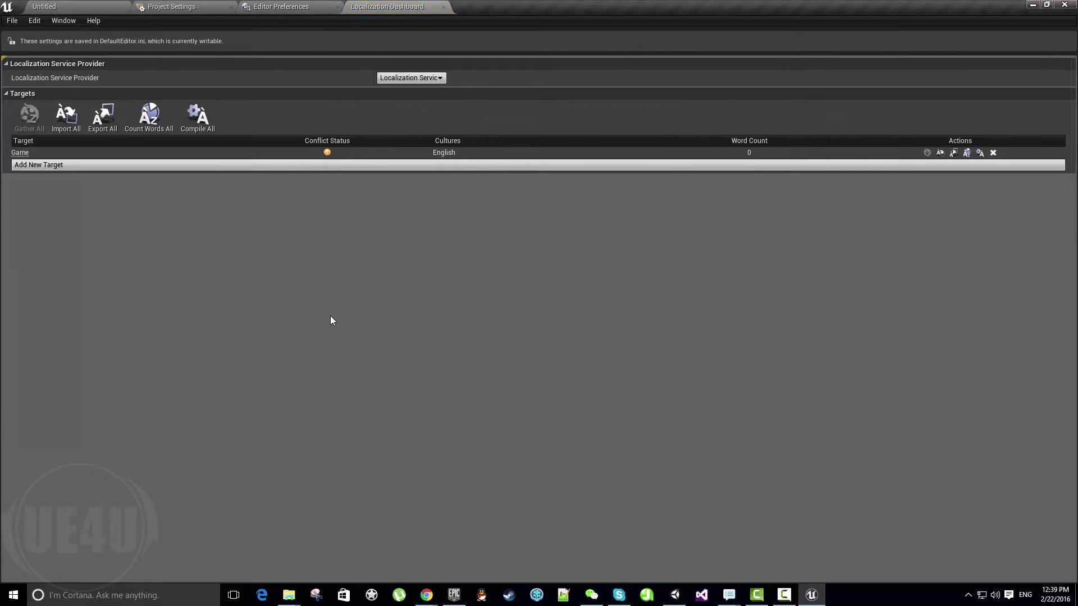
{"action": "left_click", "coordinate": [993, 153]}
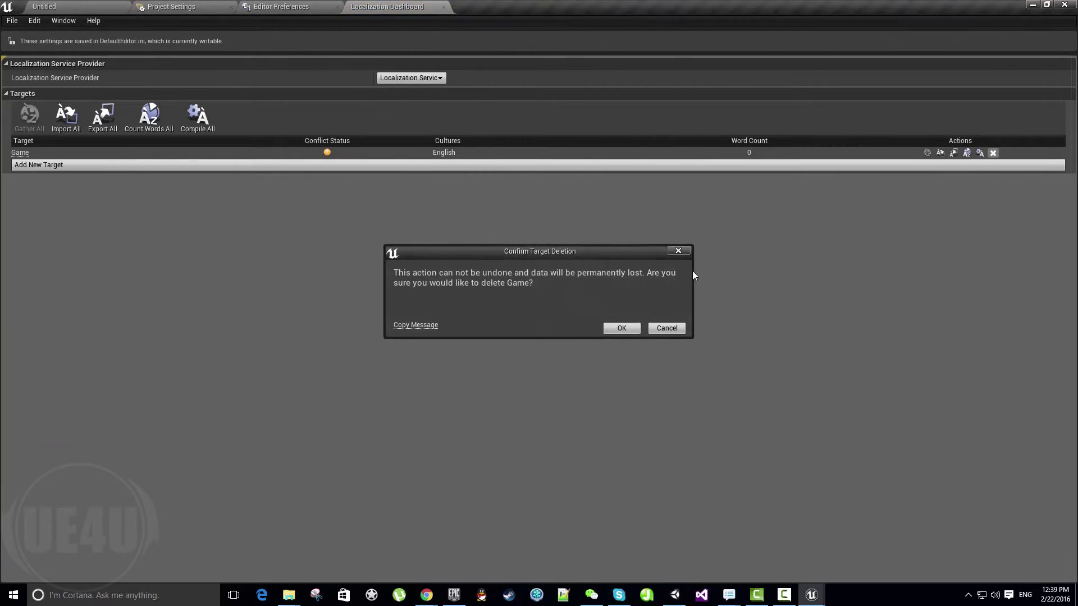
{"action": "left_click", "coordinate": [621, 328]}
- Add a new target named gameplayLocalization with Loading Policy set to Always
{"action": "left_click", "coordinate": [88, 163]}
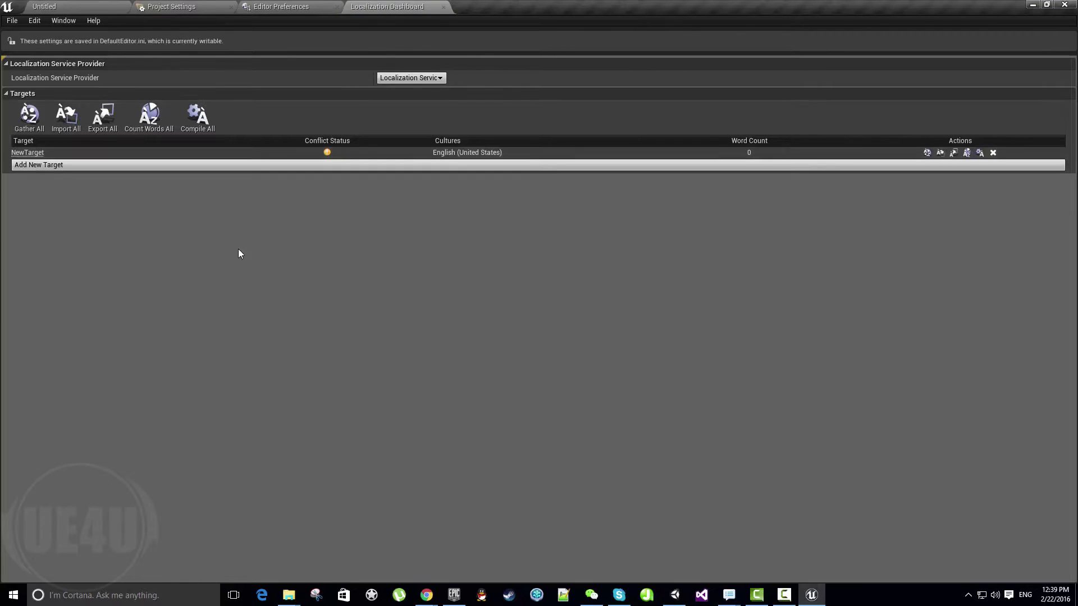
{"action": "left_click", "coordinate": [30, 153]}
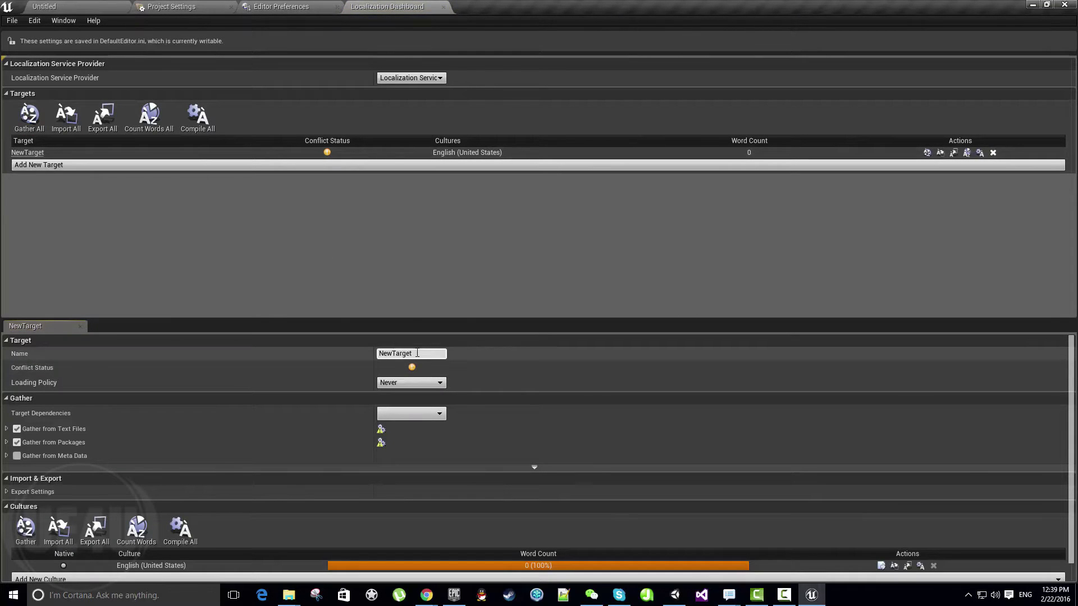
{"action": "left_click", "coordinate": [417, 353]}
{"action": "type", "text": "gameplayLocalization"}
{"action": "key", "text": "Return"}
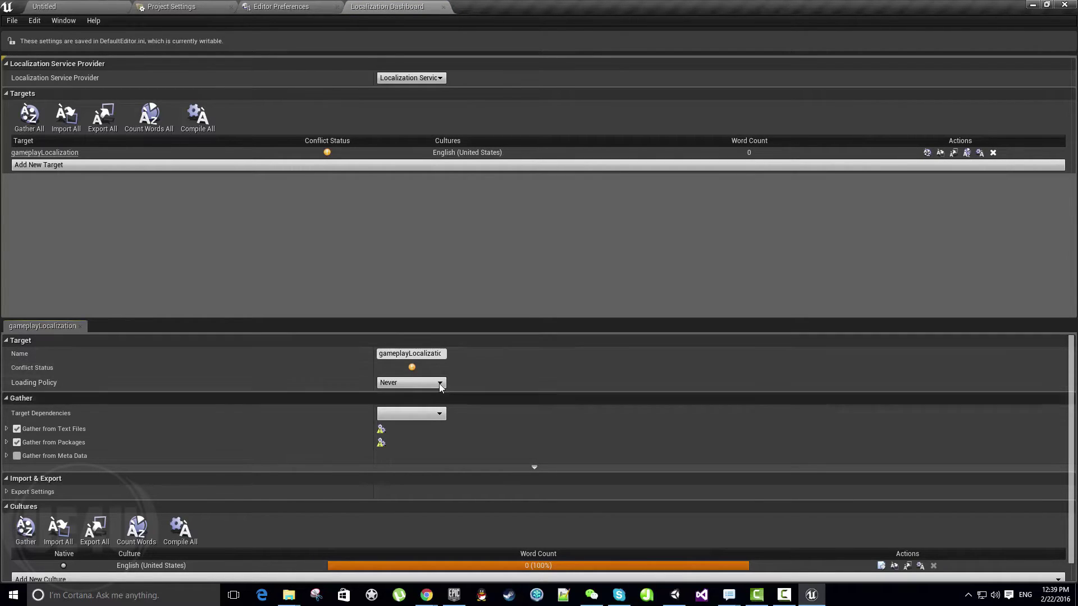
{"action": "scroll", "coordinate": [470, 417], "scroll_direction": "down", "scroll_amount": 1}
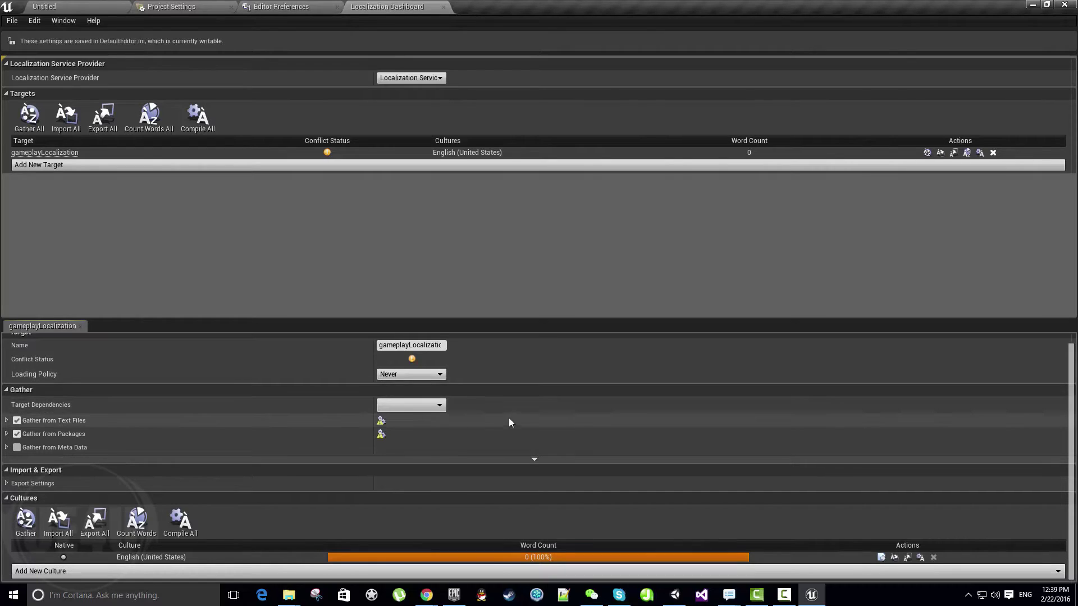
{"action": "left_click", "coordinate": [410, 374]}
{"action": "left_click", "coordinate": [404, 392]}
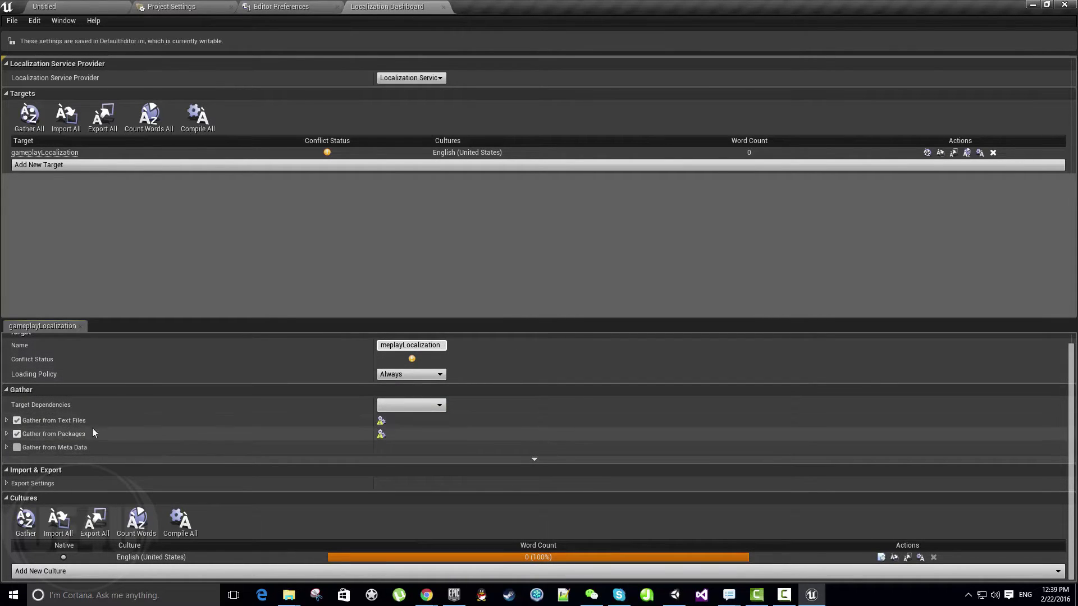
- Under Gather from Text Files, add a search directory entry and then delete it
{"action": "left_click", "coordinate": [6, 421]}
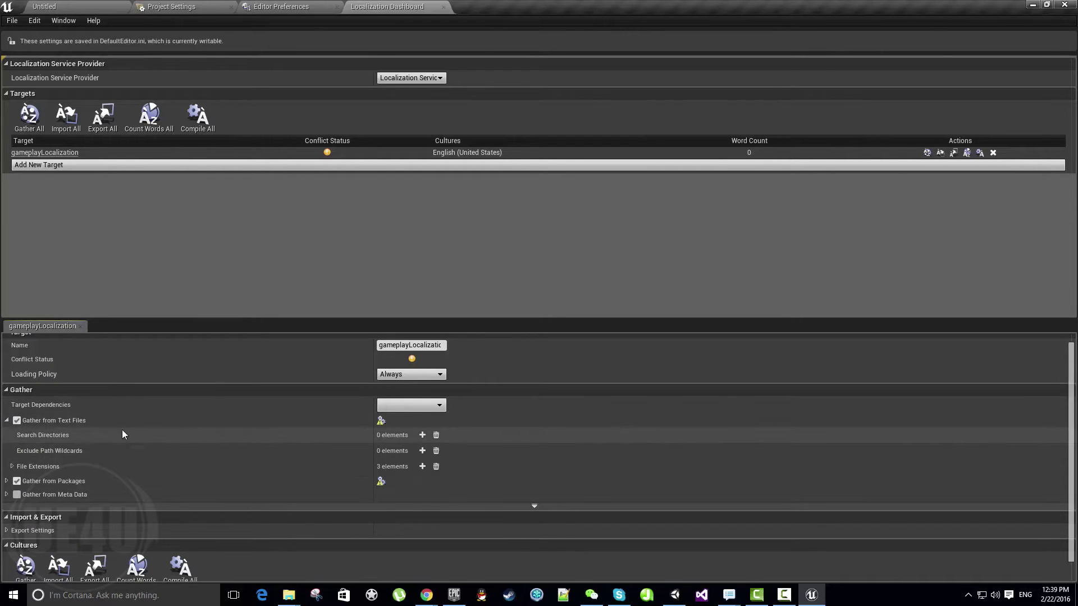
{"action": "left_click", "coordinate": [422, 435]}
{"action": "left_click", "coordinate": [509, 449]}
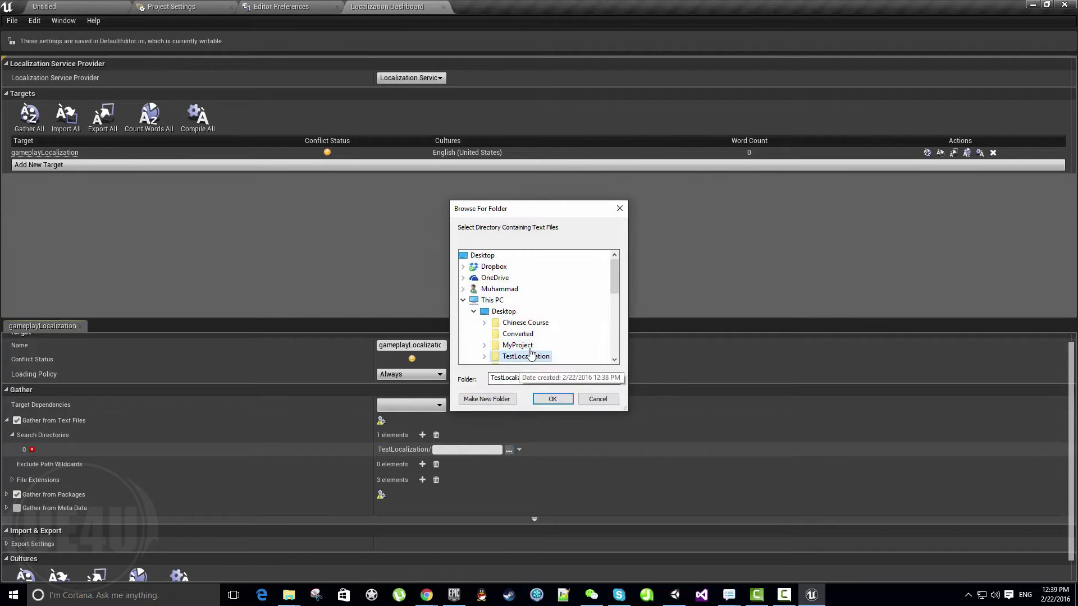
{"action": "scroll", "coordinate": [505, 335], "scroll_direction": "down", "scroll_amount": 2}
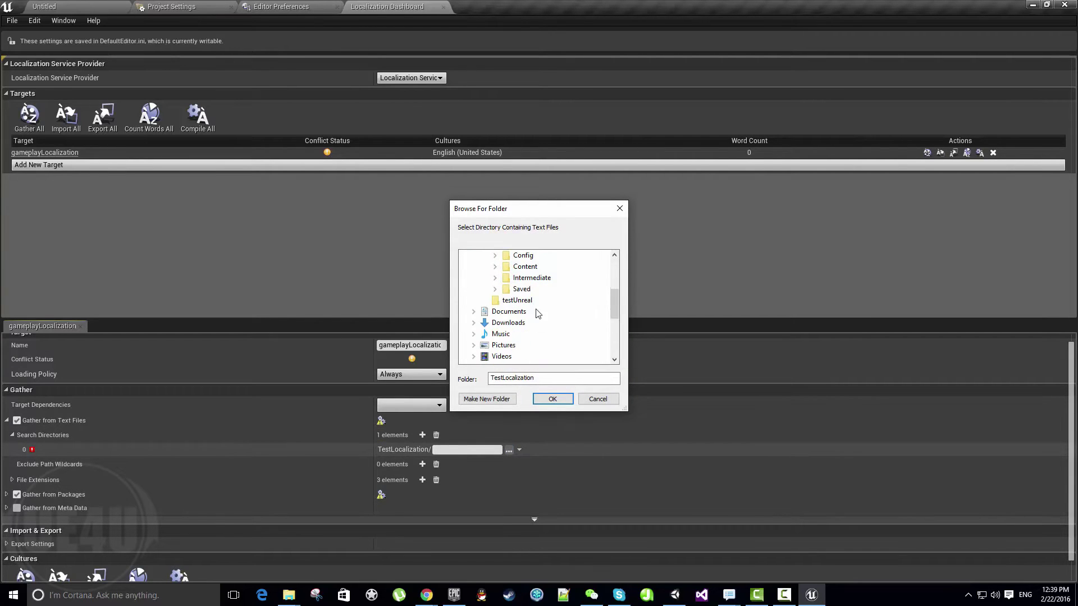
{"action": "left_click", "coordinate": [620, 208]}
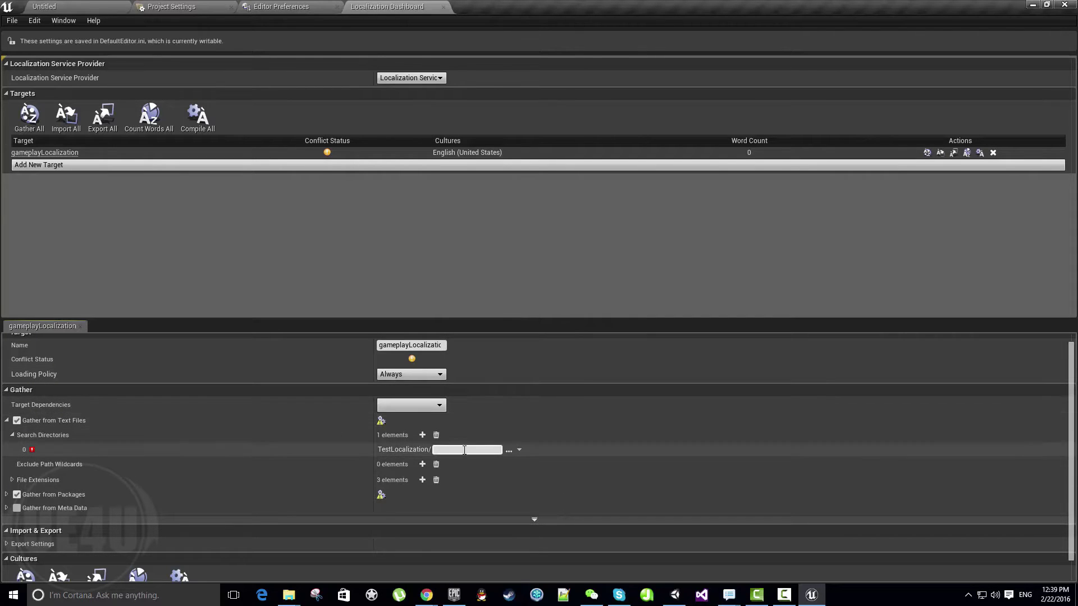
{"action": "left_click", "coordinate": [519, 450]}
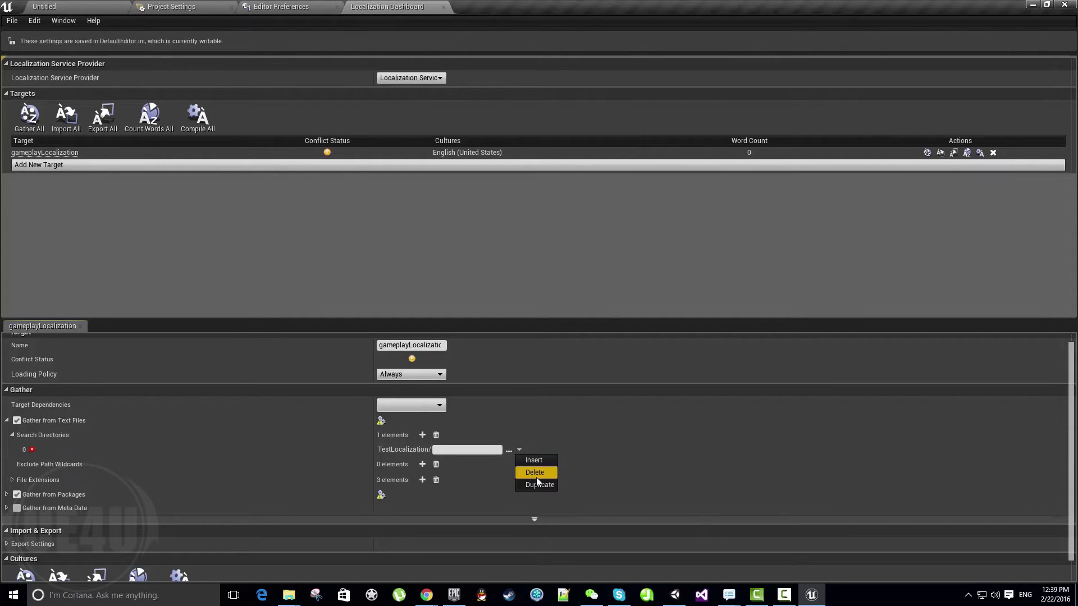
{"action": "left_click", "coordinate": [12, 480]}
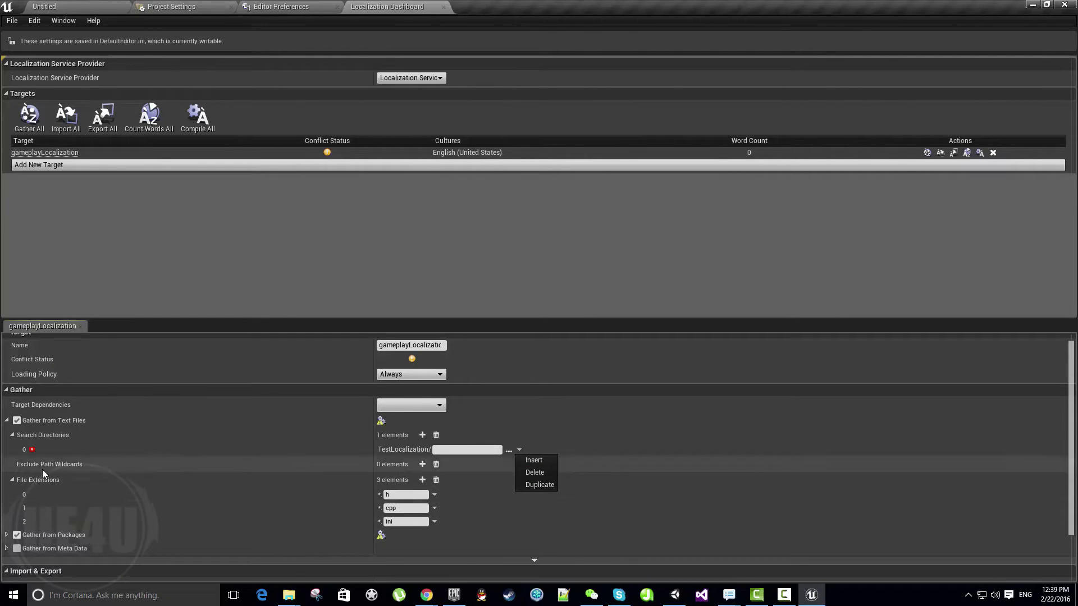
{"action": "left_click", "coordinate": [520, 450]}
{"action": "left_click", "coordinate": [521, 449]}
{"action": "left_click", "coordinate": [538, 475]}
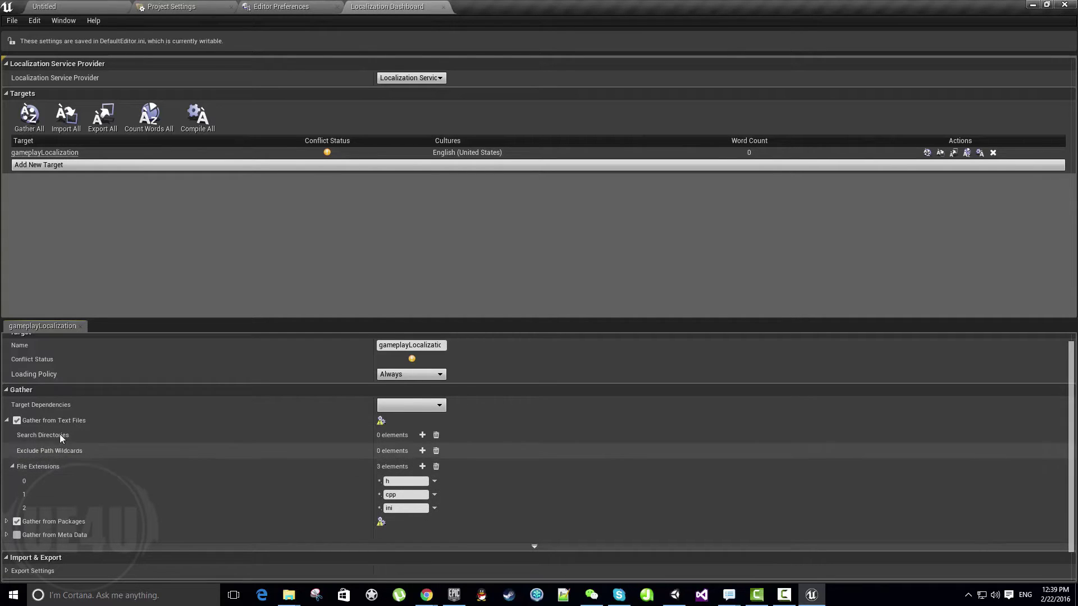
- Remove all text-file extensions and toggle text-file gathering off and back on
{"action": "left_click", "coordinate": [12, 466]}
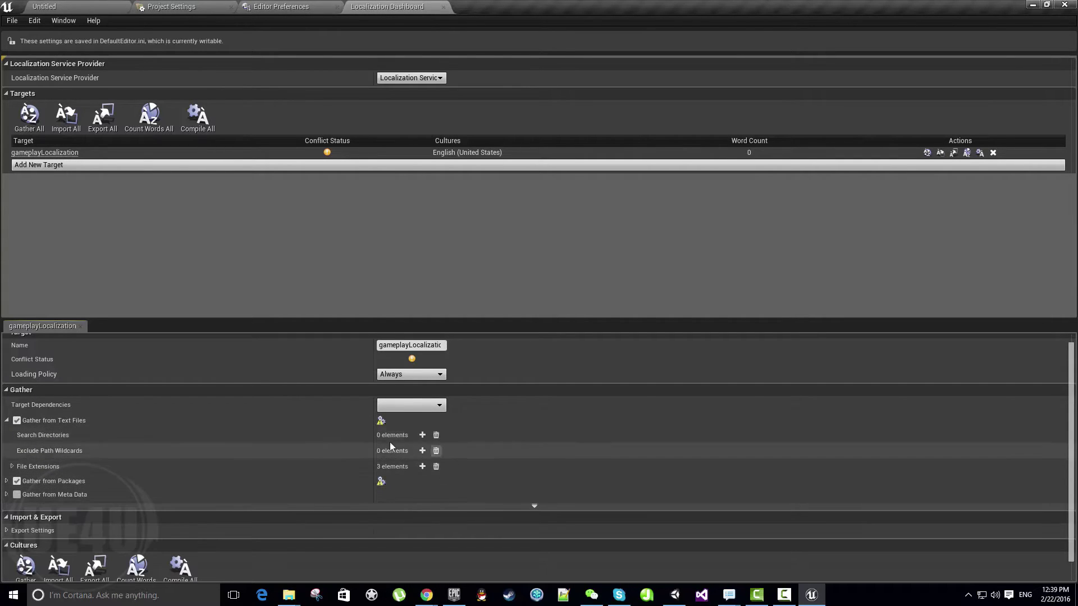
{"action": "left_click", "coordinate": [436, 467]}
{"action": "left_click", "coordinate": [17, 420]}
{"action": "left_click", "coordinate": [6, 421]}
{"action": "left_click", "coordinate": [16, 420]}
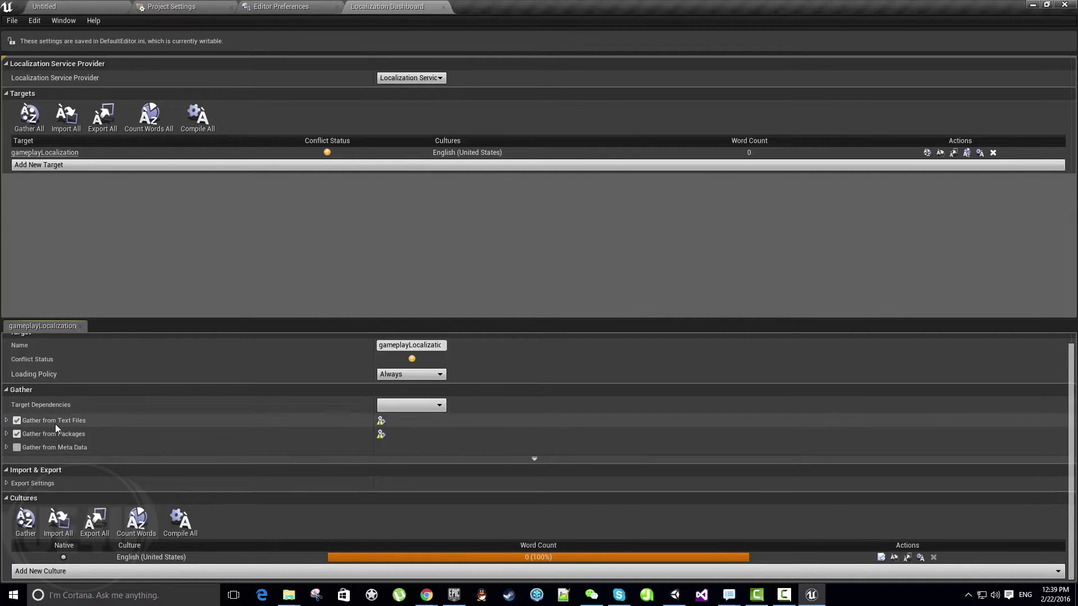
- Gather from packages with an include path wildcard of TestLocalization/Content
{"action": "left_click", "coordinate": [17, 420]}
{"action": "left_click", "coordinate": [8, 434]}
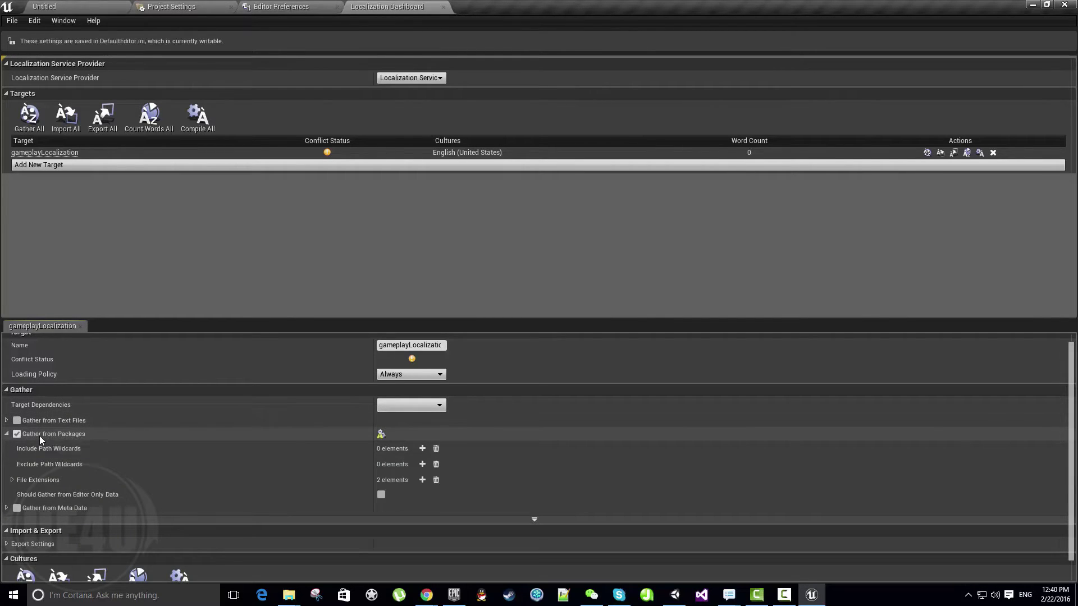
{"action": "left_click", "coordinate": [422, 449]}
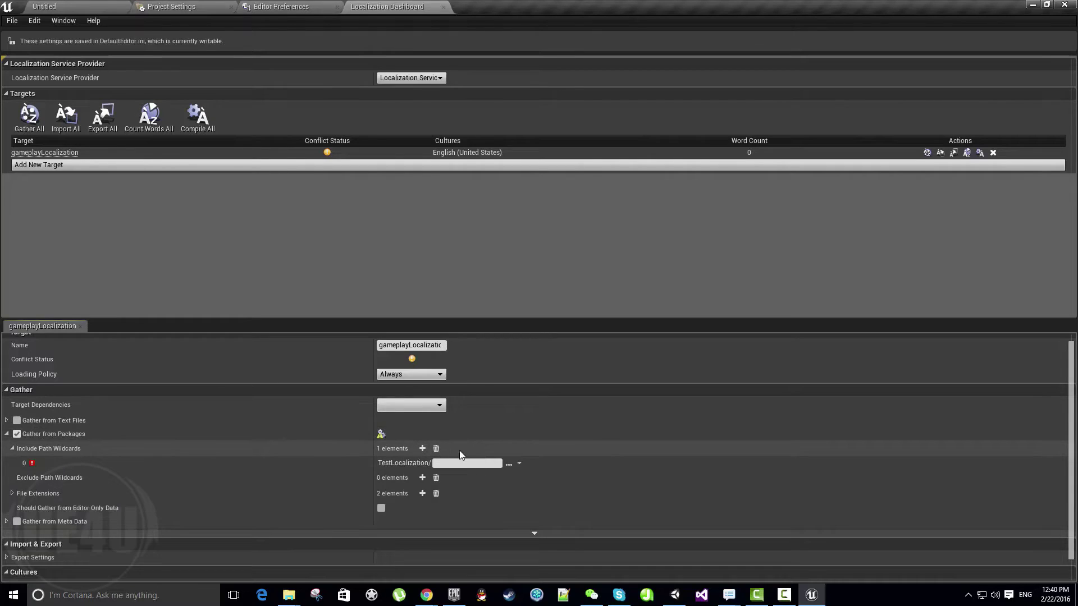
{"action": "left_click", "coordinate": [509, 463]}
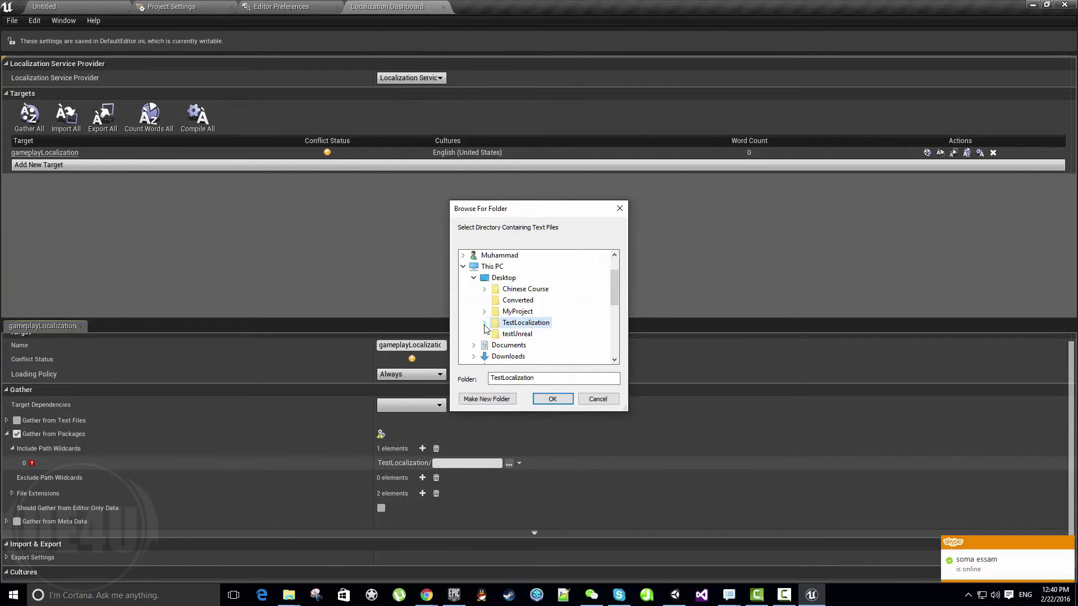
{"action": "left_click", "coordinate": [524, 334]}
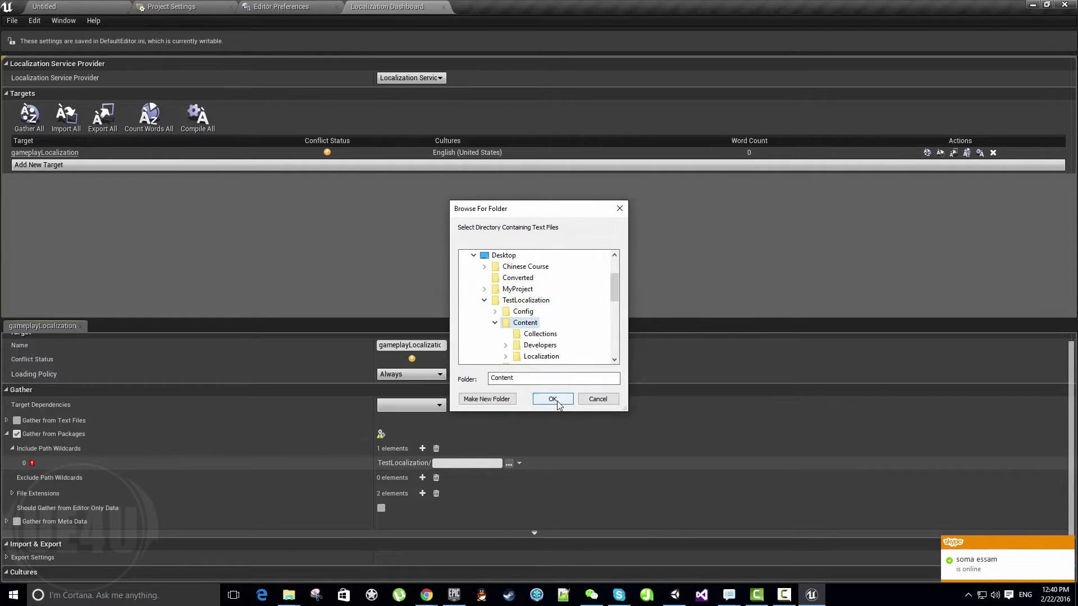
{"action": "left_click", "coordinate": [557, 401]}
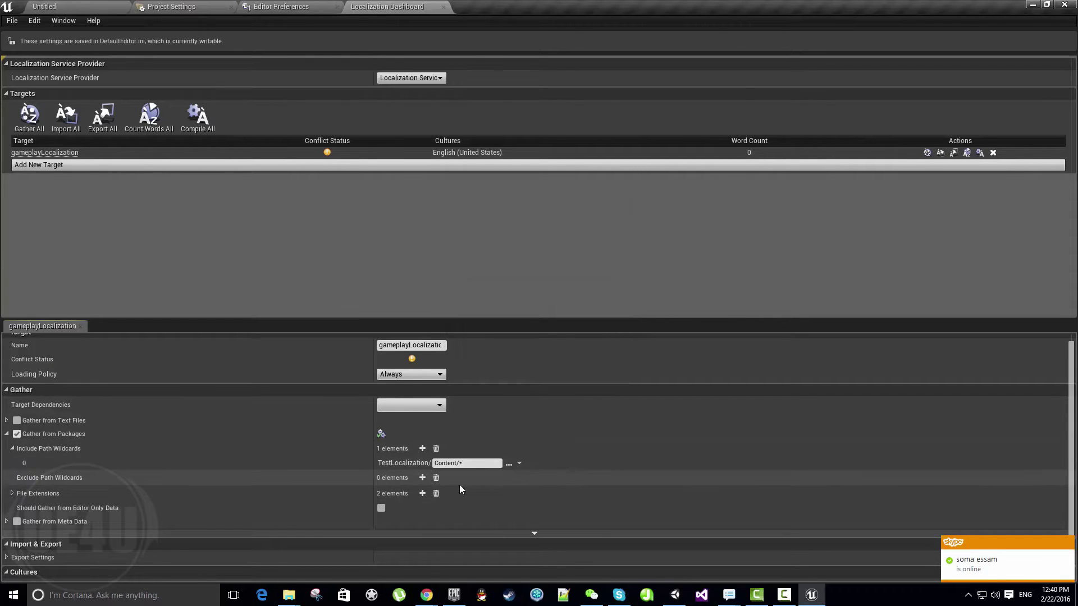
- Remove the umap file extension, leaving uasset as the only gathered type
{"action": "left_click", "coordinate": [13, 493]}
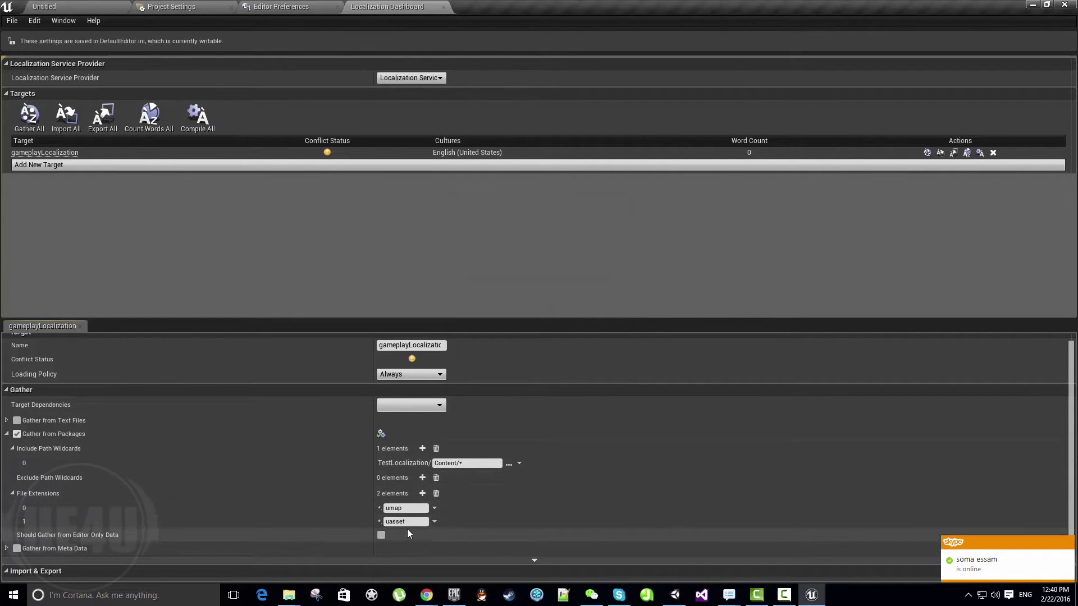
{"action": "left_click", "coordinate": [437, 511]}
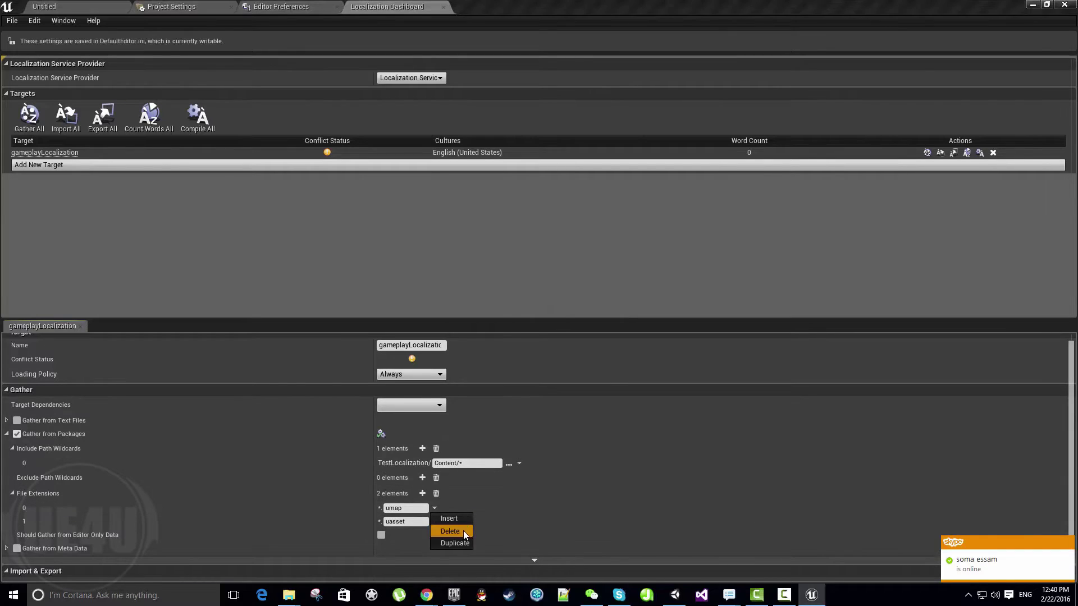
{"action": "left_click", "coordinate": [451, 528]}
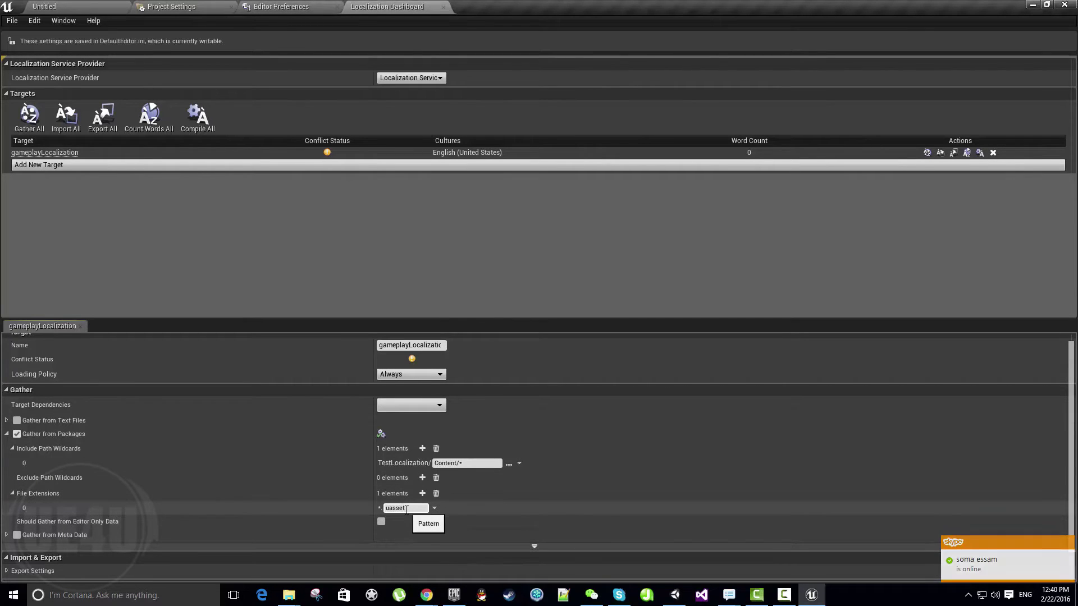
{"action": "scroll", "coordinate": [455, 508], "scroll_direction": "down", "scroll_amount": 3}
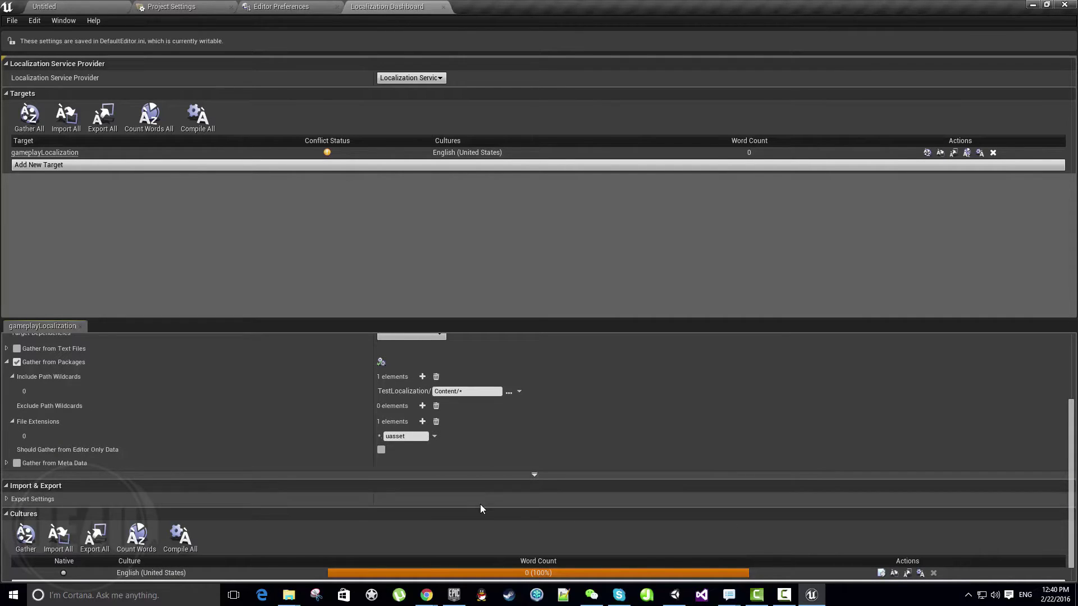
{"action": "scroll", "coordinate": [479, 504], "scroll_direction": "down", "scroll_amount": 1}
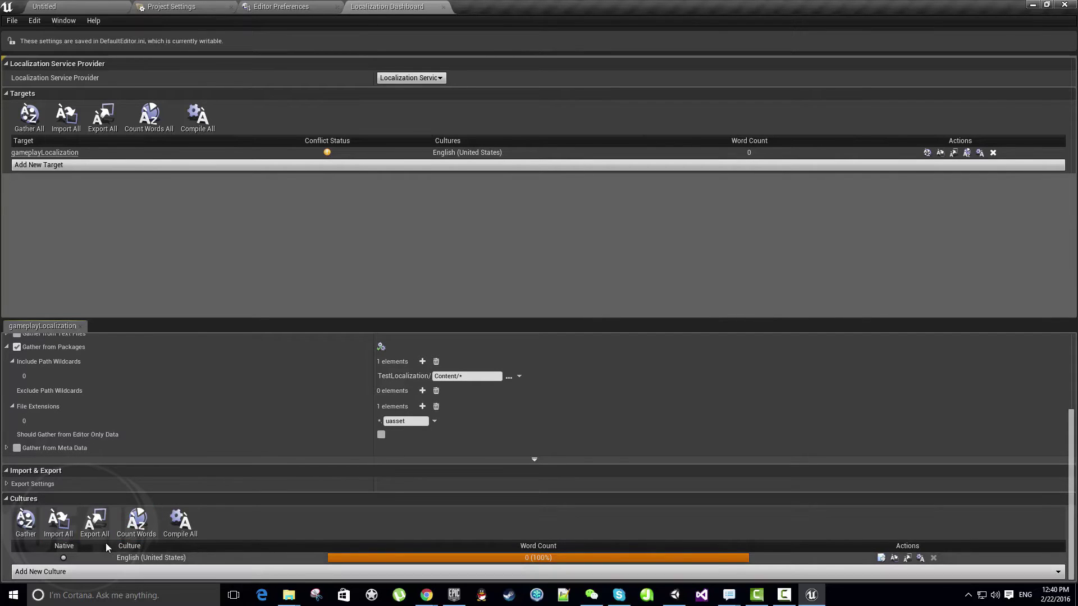
{"action": "left_click", "coordinate": [471, 571]}
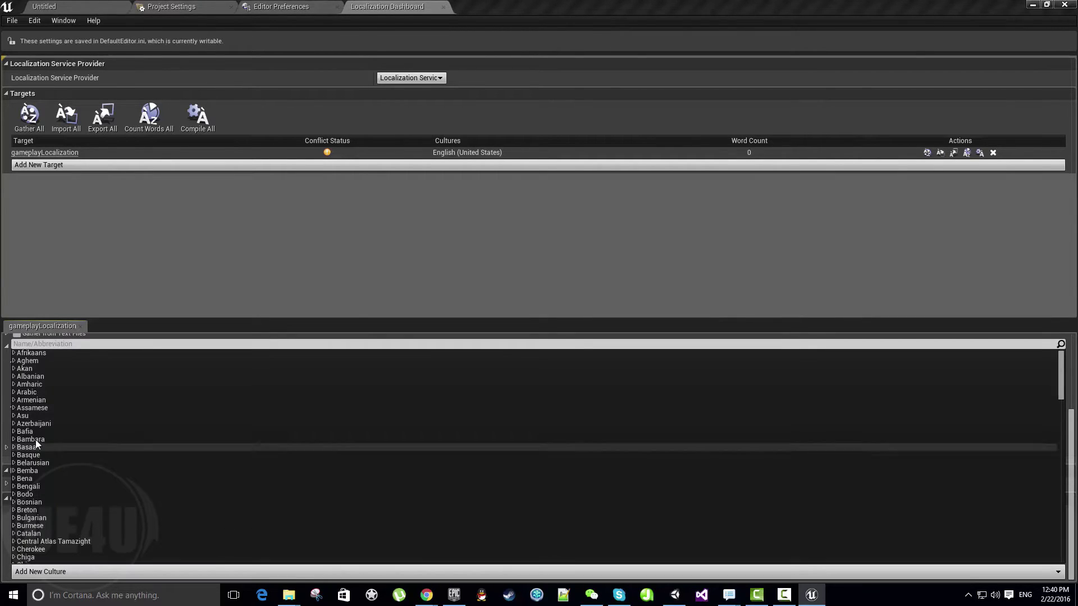
- Add Chinese (Simplified, China) from the Chinese > Chinese (Simplified) culture list
{"action": "scroll", "coordinate": [73, 479], "scroll_direction": "down", "scroll_amount": 2}
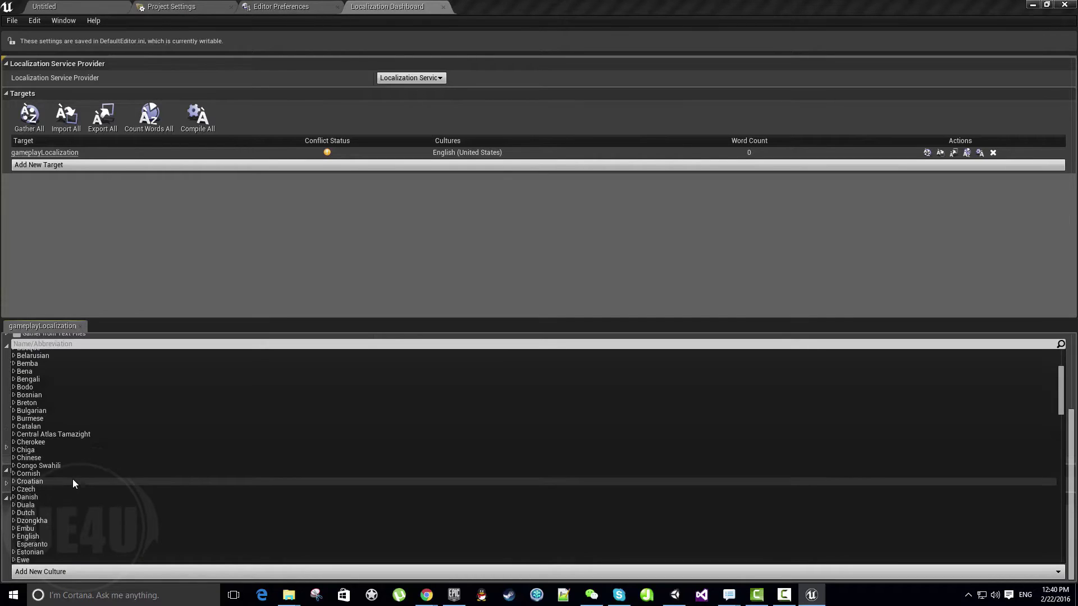
{"action": "left_click", "coordinate": [13, 458]}
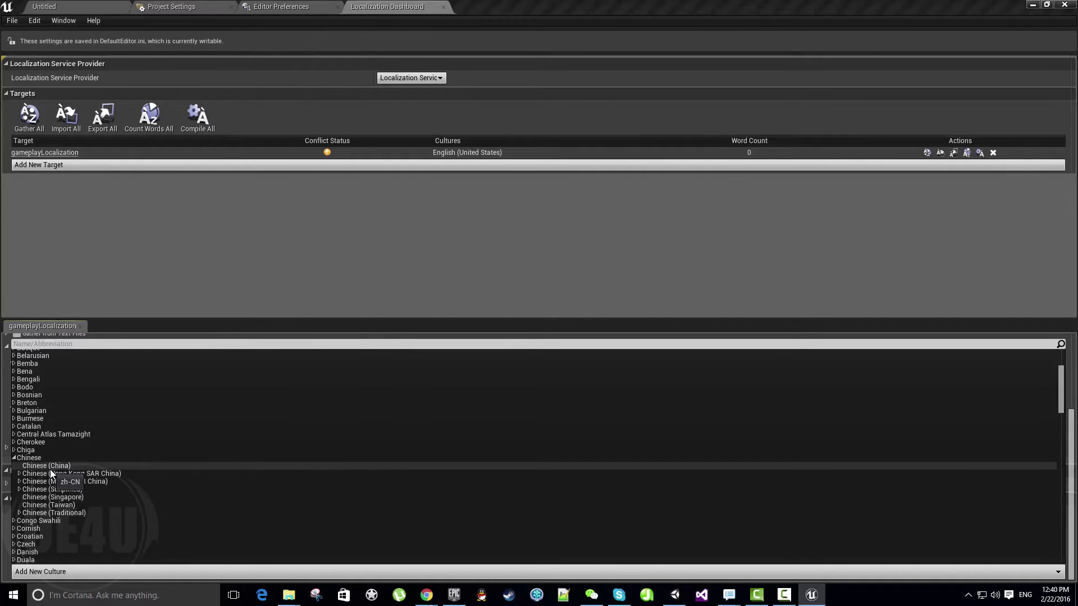
{"action": "left_click", "coordinate": [18, 487]}
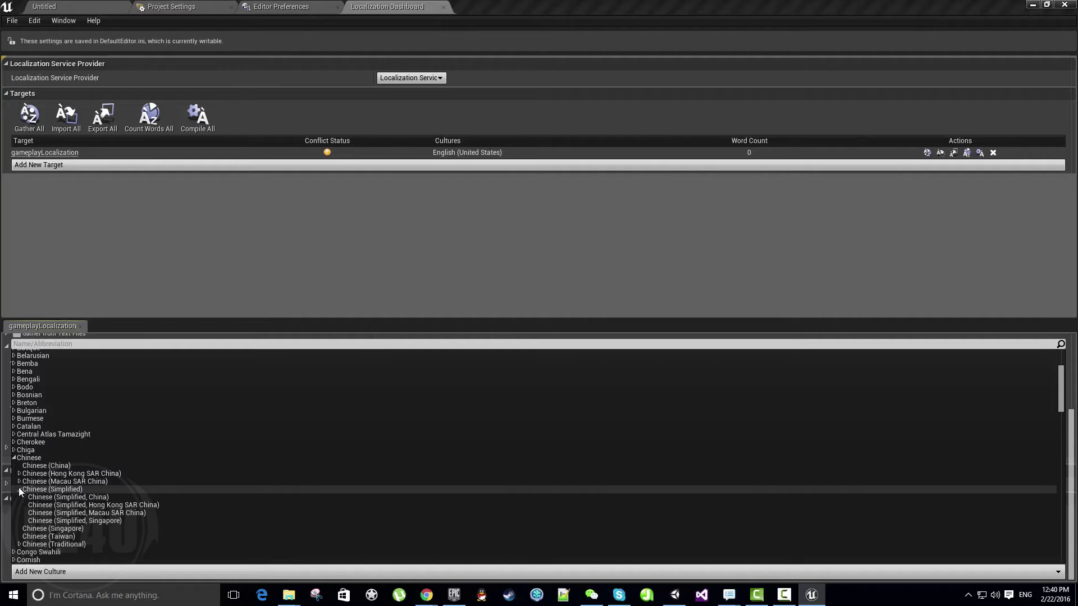
{"action": "left_click", "coordinate": [54, 498]}
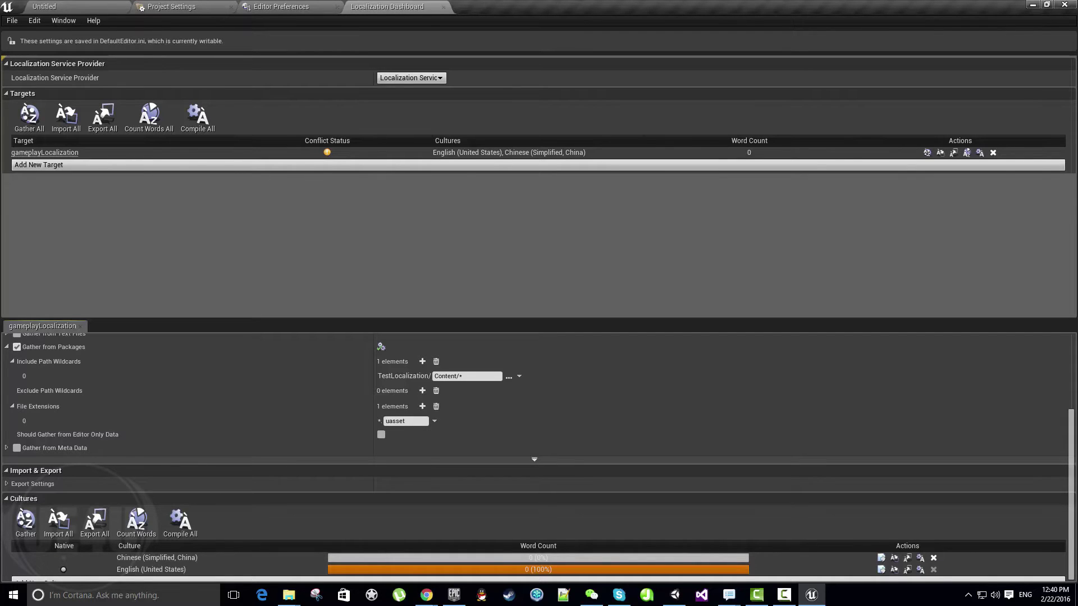
- Create an Actor Blueprint named testBB in Content and drop it at the level's centre
{"action": "left_click", "coordinate": [69, 5]}
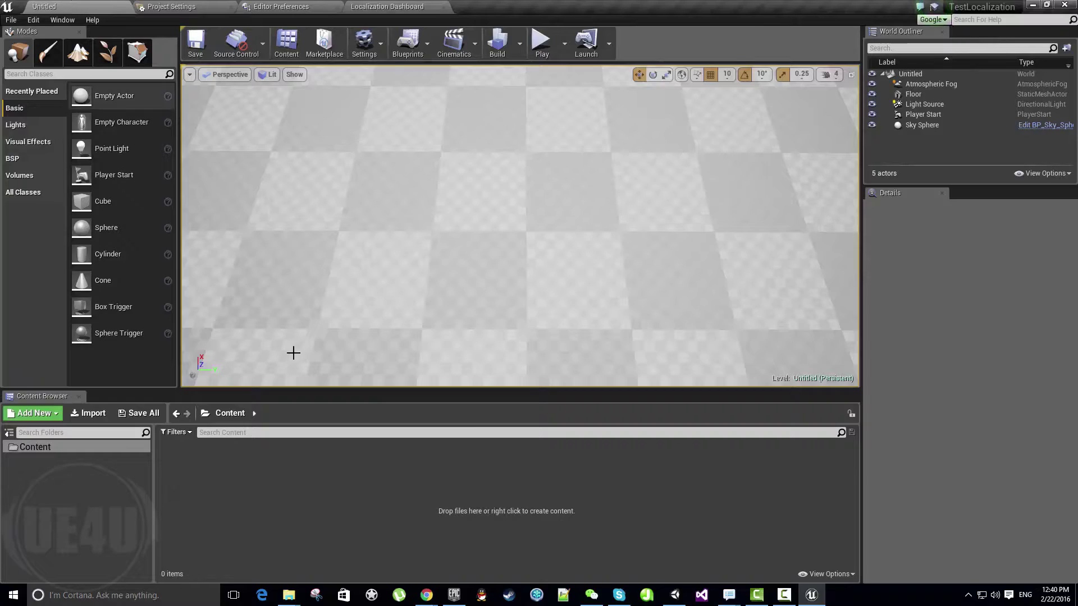
{"action": "right_click", "coordinate": [348, 500]}
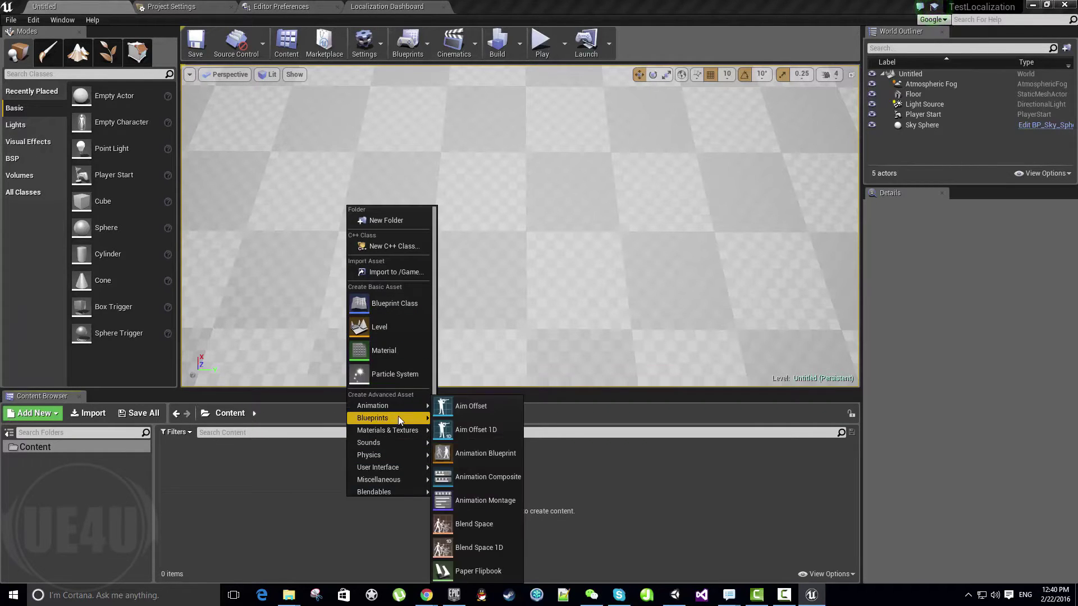
{"action": "mouse_move", "coordinate": [398, 416]}
{"action": "left_click", "coordinate": [473, 419]}
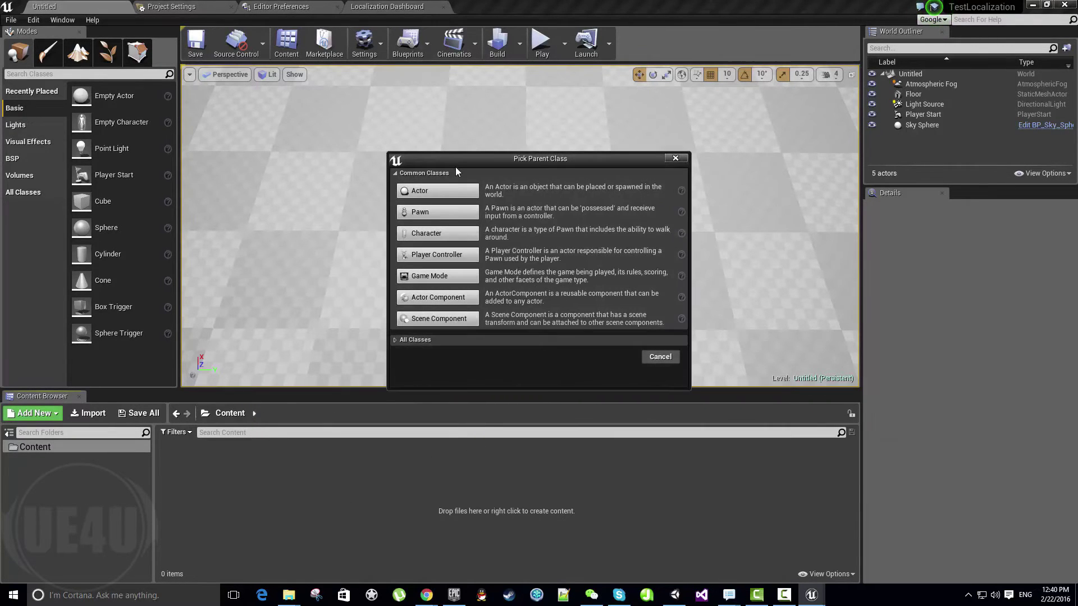
{"action": "left_click", "coordinate": [419, 191]}
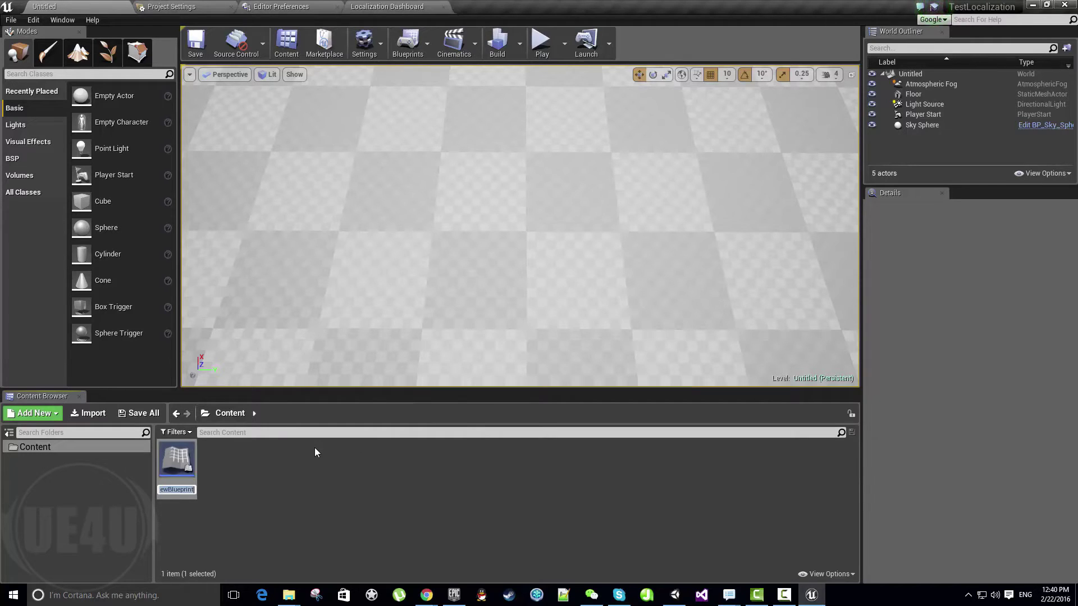
{"action": "type", "text": "testBB"}
{"action": "key", "text": "Return"}
{"action": "left_click_drag", "start_coordinate": [177, 459], "coordinate": [437, 197]}
{"action": "mouse_move", "coordinate": [456, 212]}
{"action": "right_mouse_down"}
{"action": "mouse_move", "coordinate": [457, 185]}
{"action": "mouse_move", "coordinate": [457, 202]}
{"action": "right_mouse_up"}
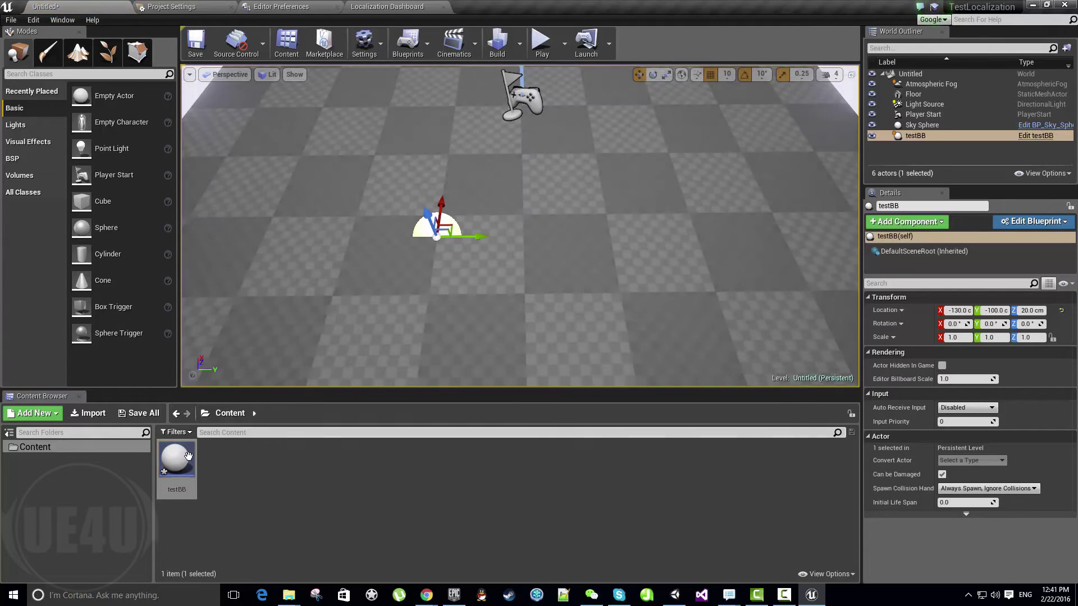
- In testBB, add a Text variable named testText1
{"action": "double_click", "coordinate": [179, 464]}
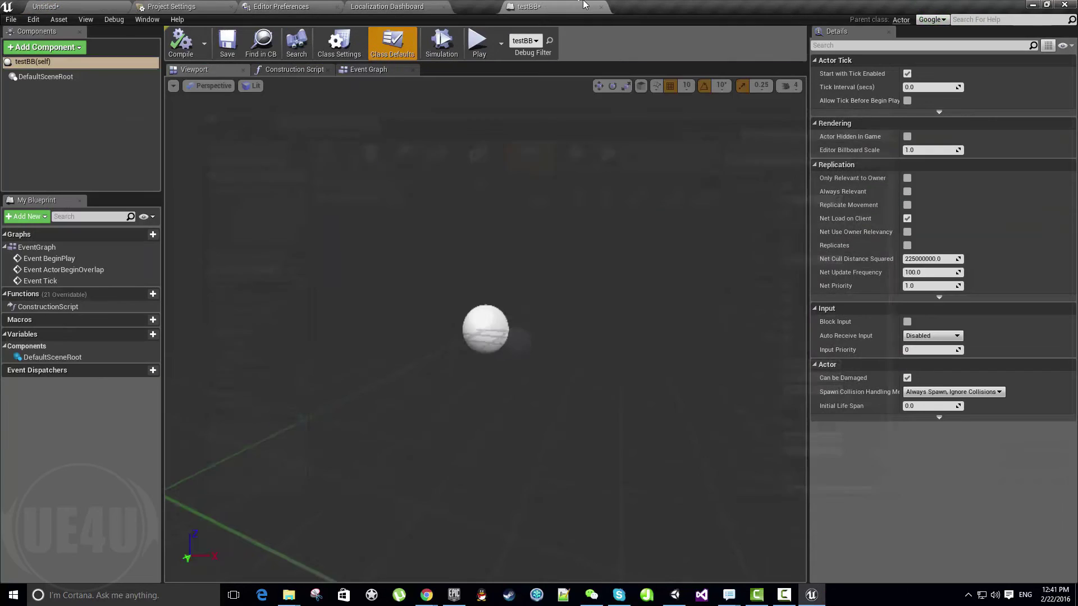
{"action": "left_click_drag", "start_coordinate": [282, 112], "coordinate": [494, 6]}
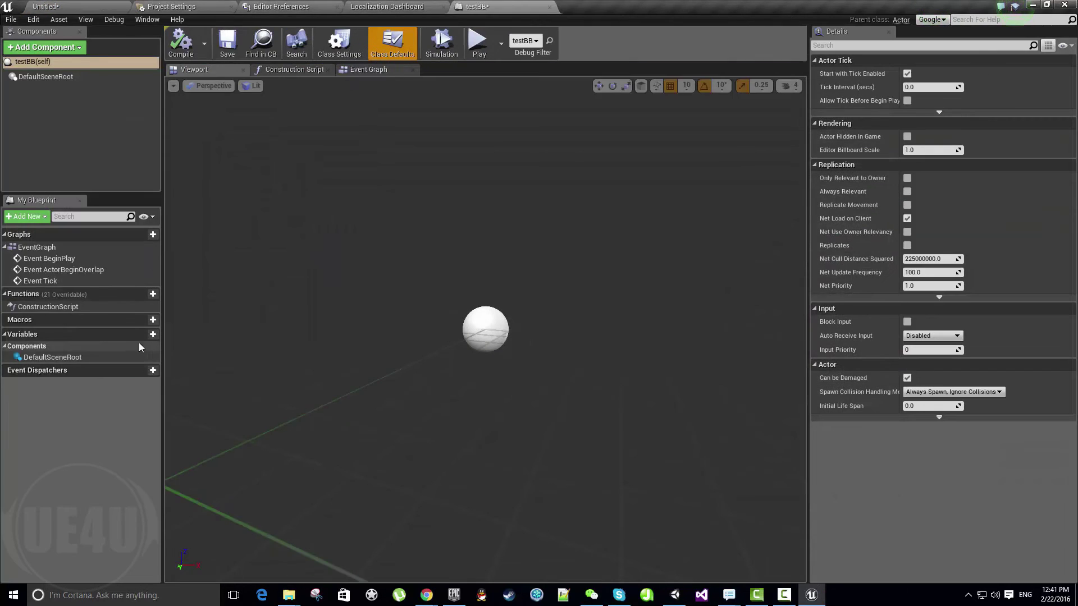
{"action": "left_click", "coordinate": [153, 334]}
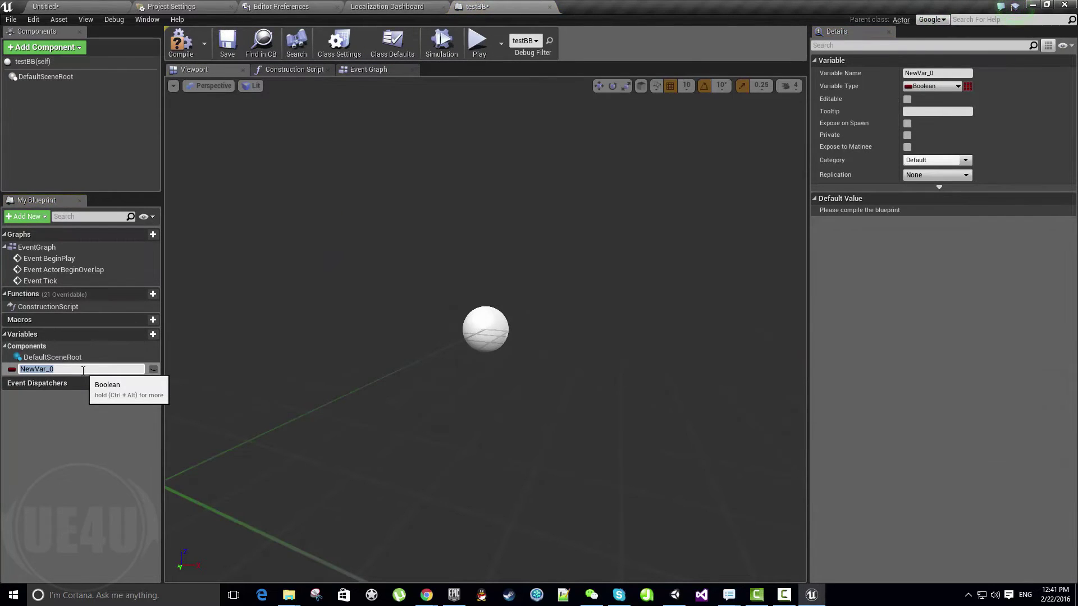
{"action": "type", "text": "testString1"}
{"action": "key", "text": "Return"}
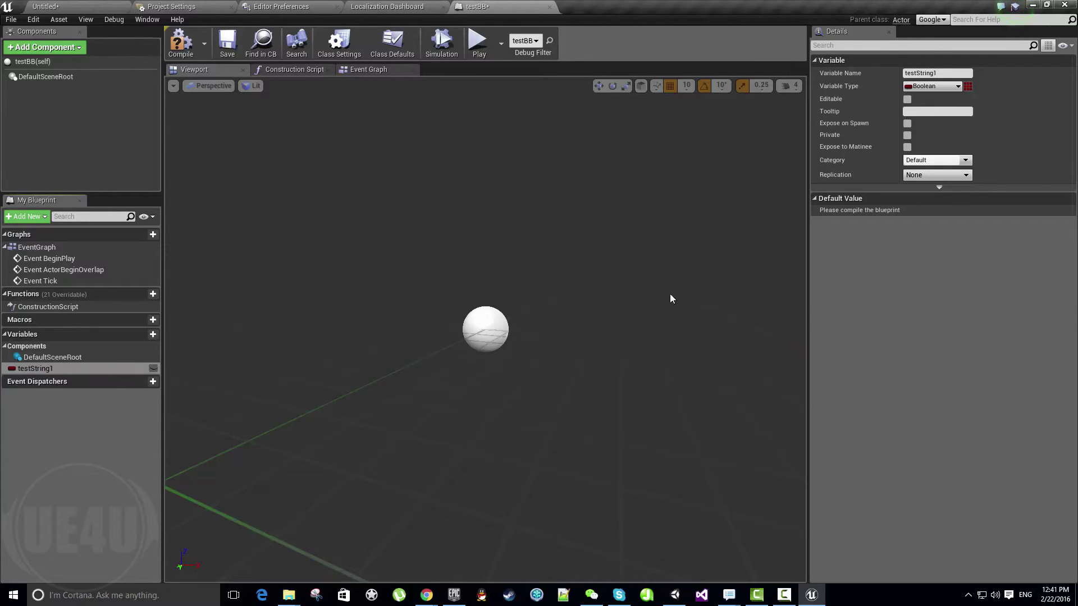
{"action": "left_click", "coordinate": [929, 86]}
{"action": "left_click", "coordinate": [941, 180]}
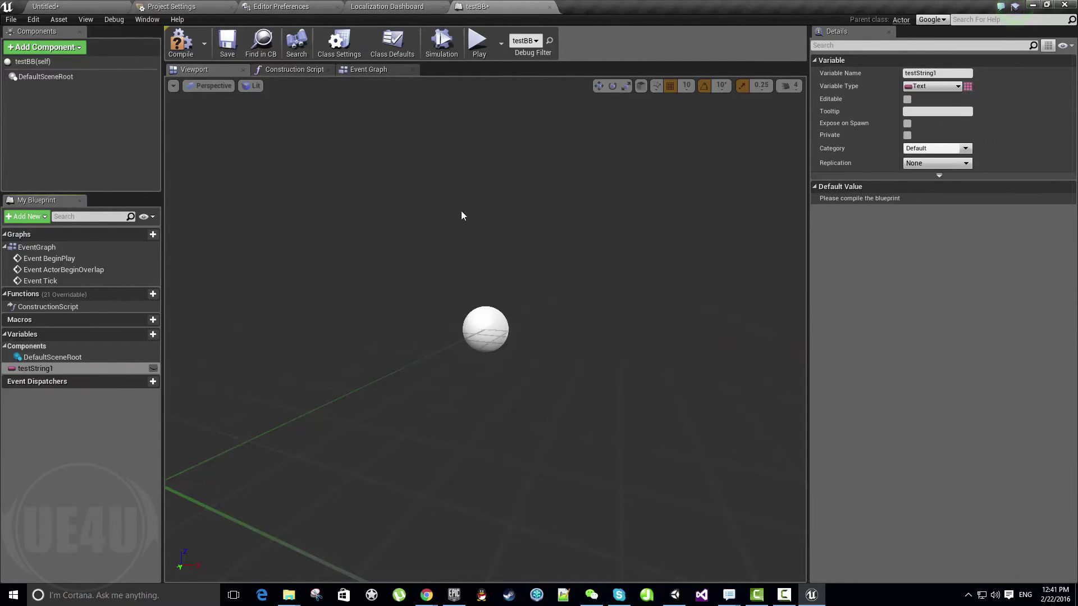
{"action": "left_click", "coordinate": [957, 73]}
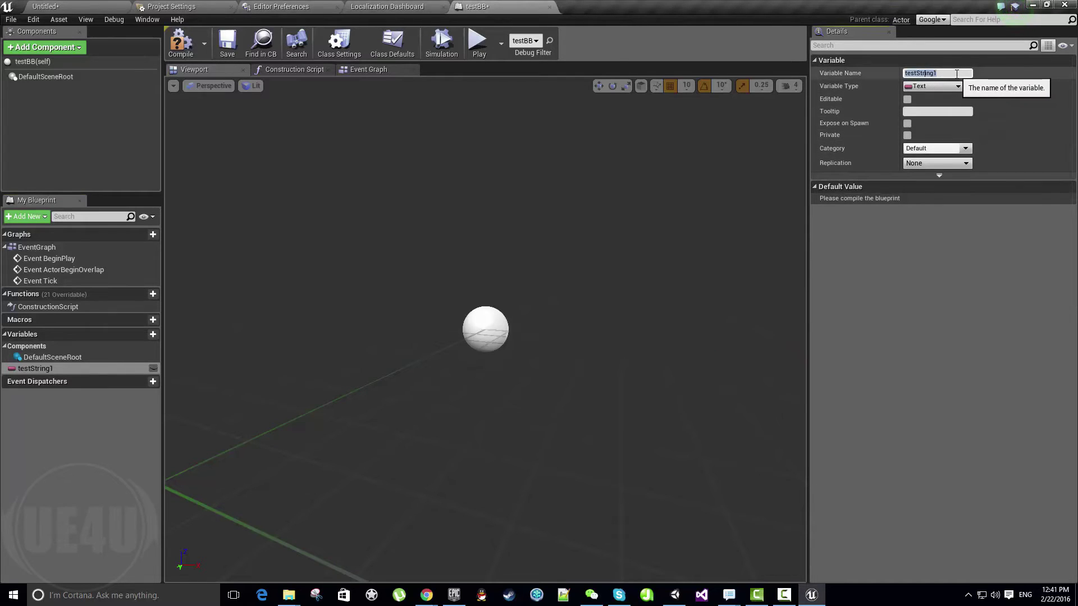
{"action": "type", "text": "testText1"}
{"action": "key", "text": "Return"}
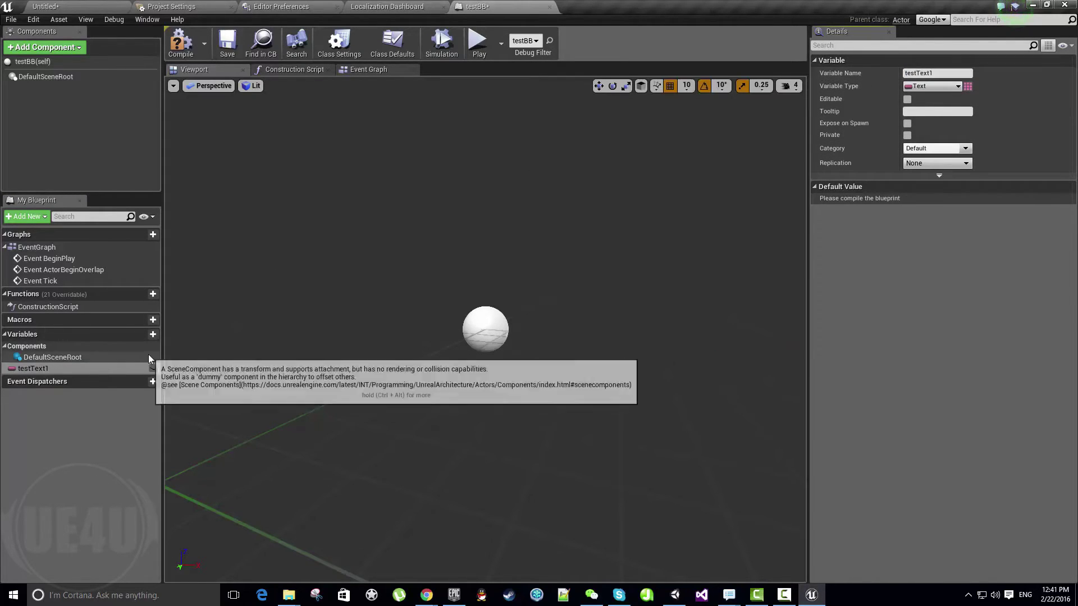
- Add a second variable testText2 and save the Blueprint
{"action": "left_click", "coordinate": [152, 334]}
{"action": "type", "text": "testText2"}
{"action": "key", "text": "Return"}
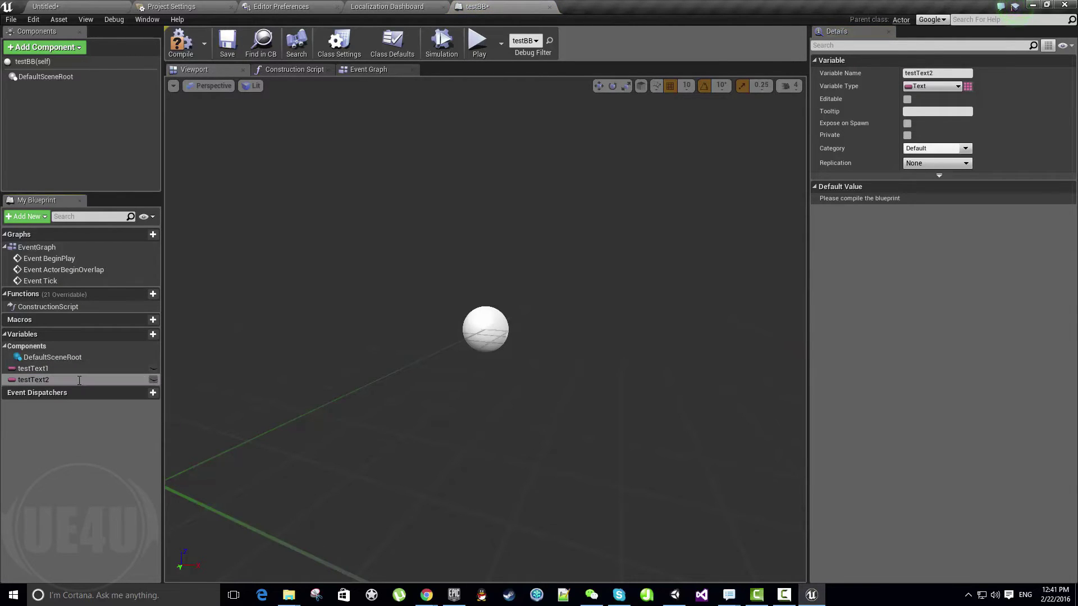
{"action": "left_click", "coordinate": [81, 428]}
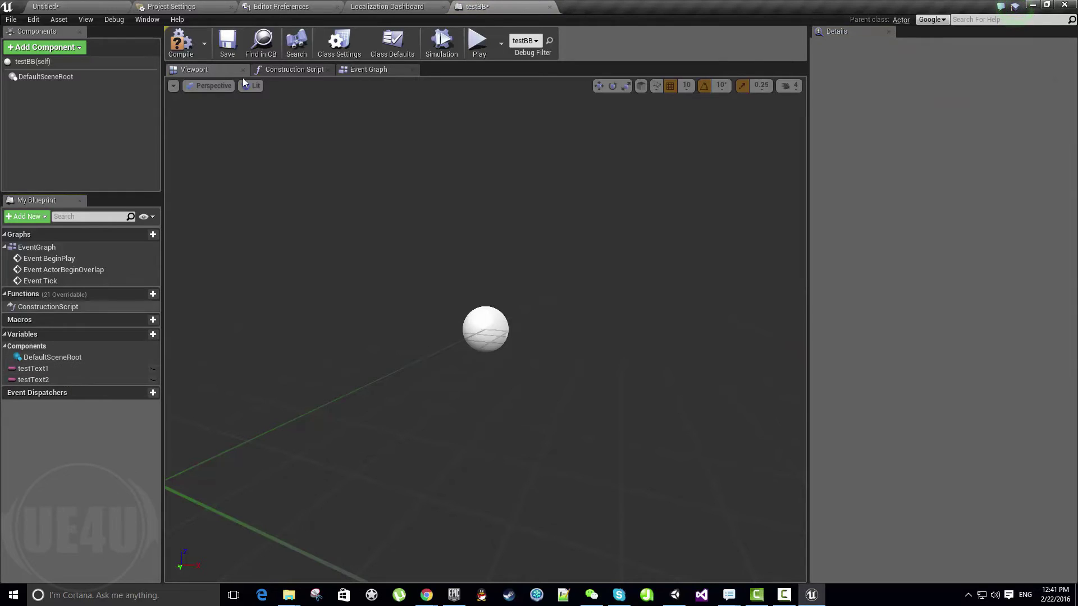
{"action": "left_click", "coordinate": [226, 46]}
- Give testText1 a default value and testText2 'Thank You!', then save and compile testBB
{"action": "left_click", "coordinate": [51, 368]}
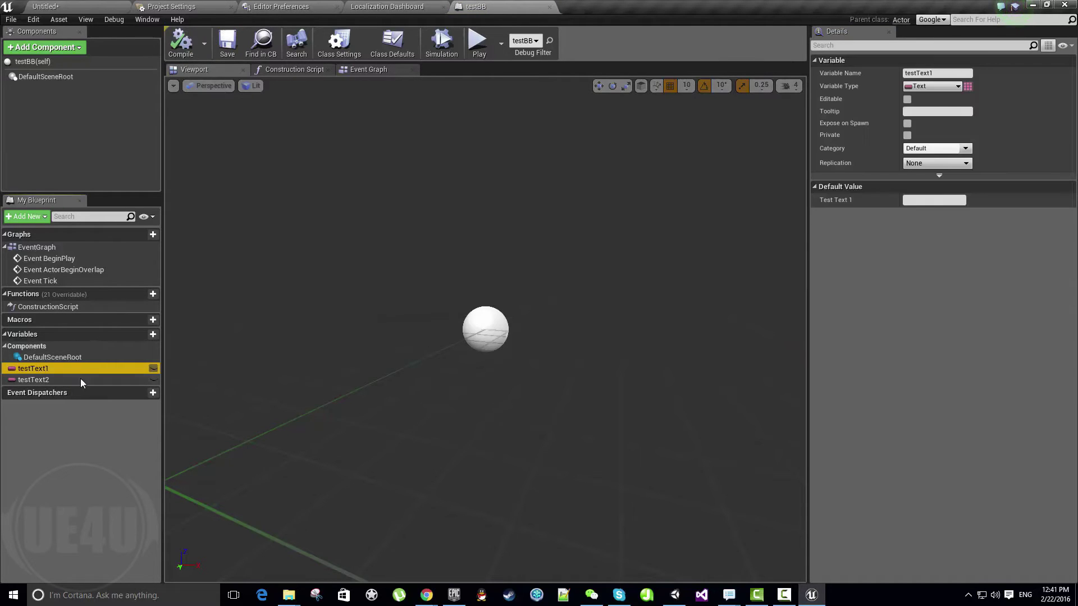
{"action": "left_click", "coordinate": [934, 221]}
{"action": "key", "text": "Tab"}
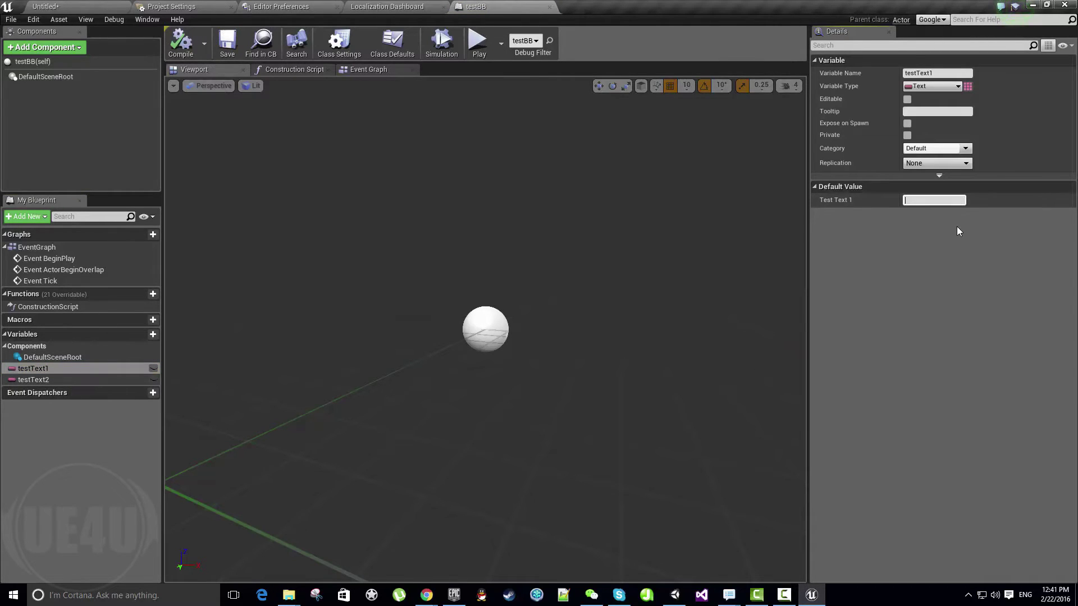
{"action": "type", "text": "Hello!"}
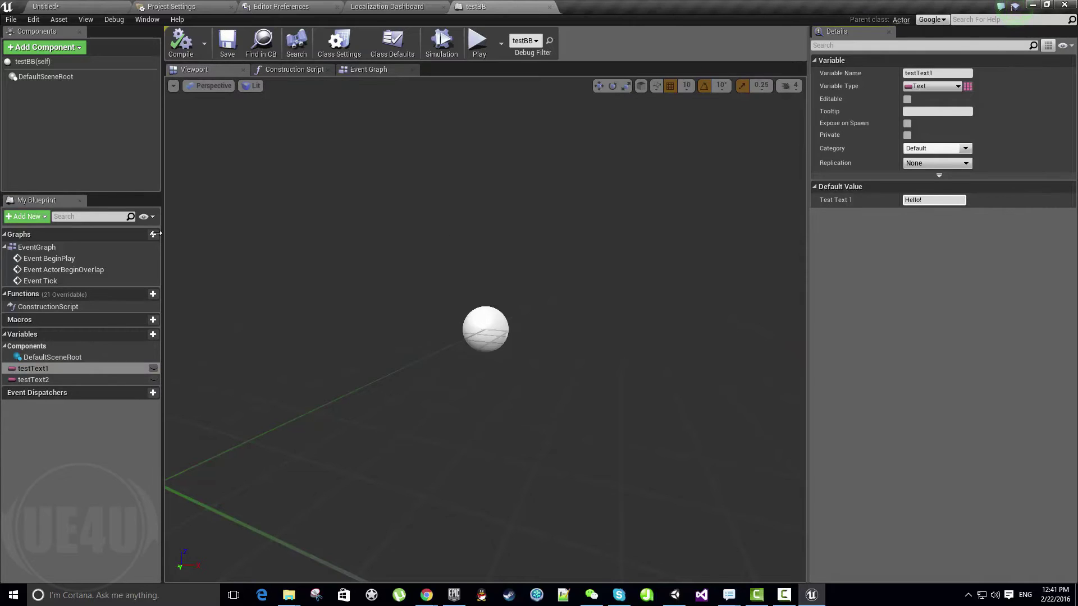
{"action": "left_click", "coordinate": [49, 380]}
{"action": "left_click", "coordinate": [932, 201]}
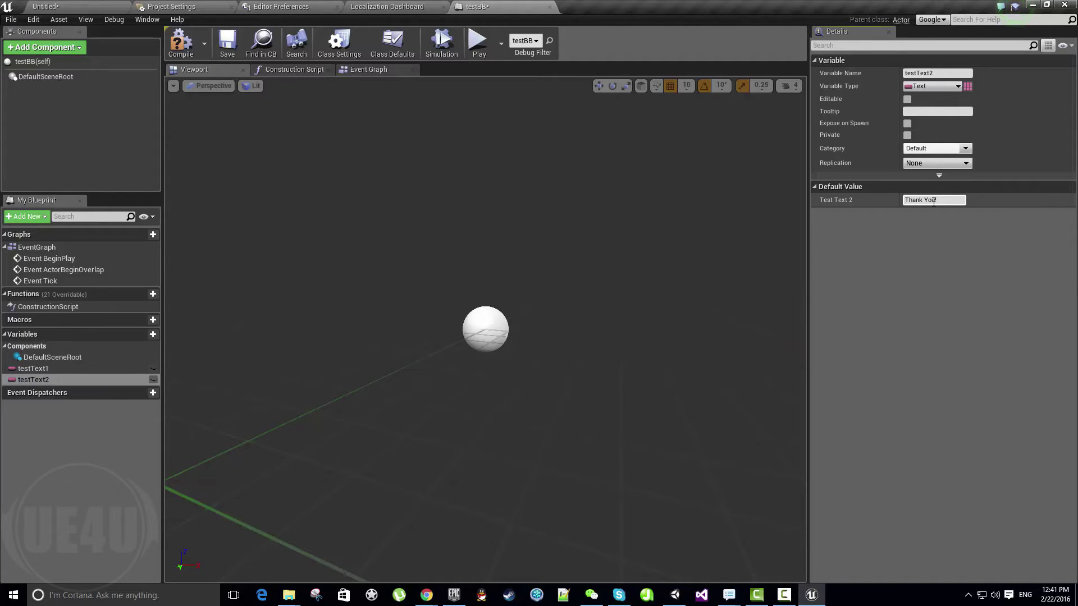
{"action": "key", "text": "Return"}
{"action": "left_click", "coordinate": [96, 469]}
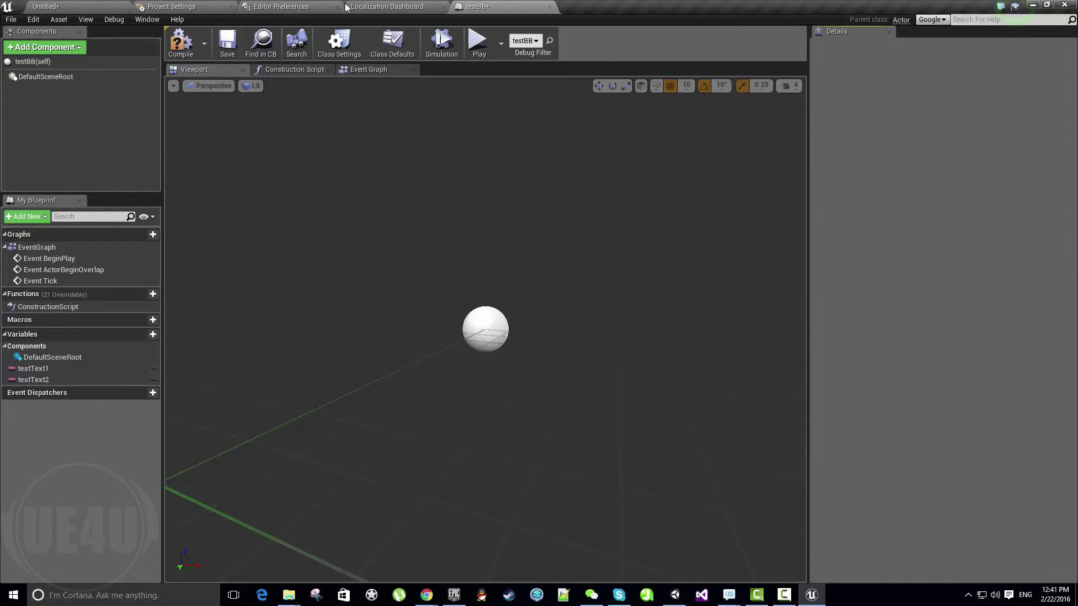
{"action": "left_click", "coordinate": [228, 43]}
{"action": "left_click", "coordinate": [181, 42]}
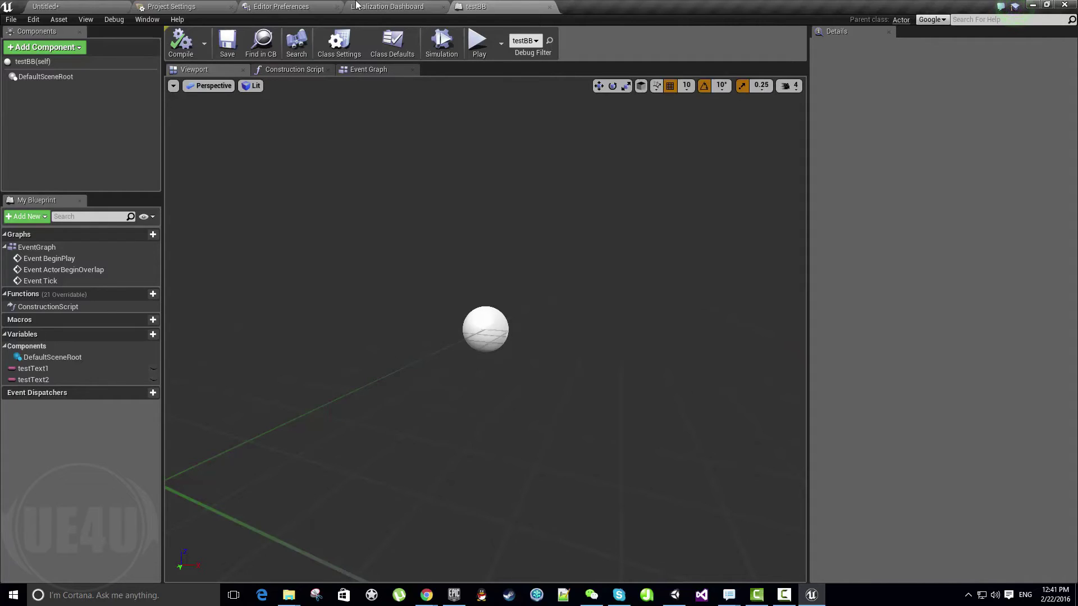
- Gather text for gameplayLocalization, saving the level as testmap first
{"action": "left_click", "coordinate": [387, 7]}
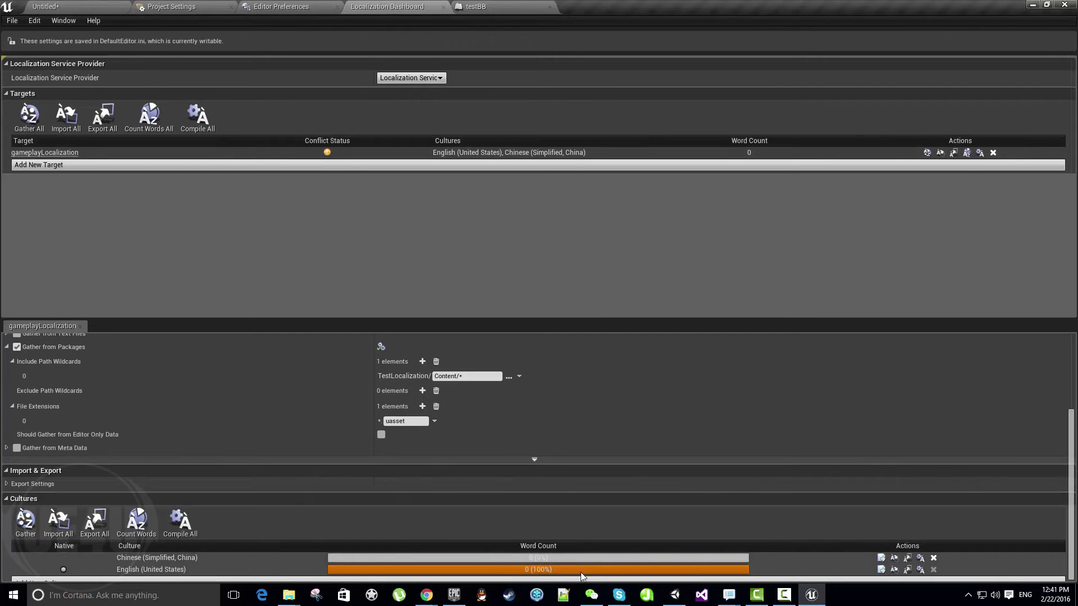
{"action": "left_click", "coordinate": [29, 521]}
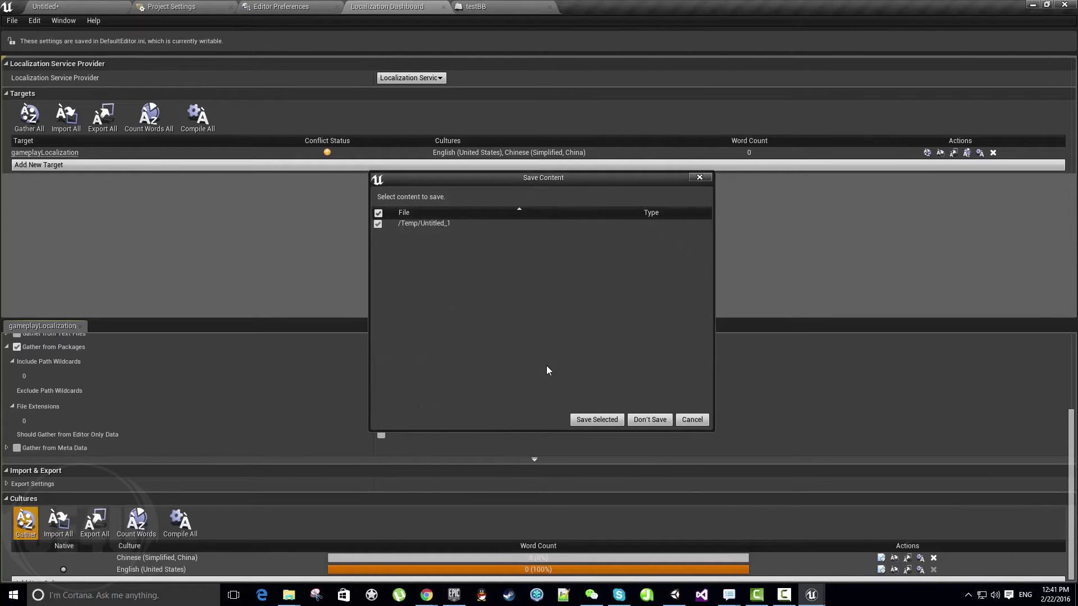
{"action": "left_click", "coordinate": [596, 420]}
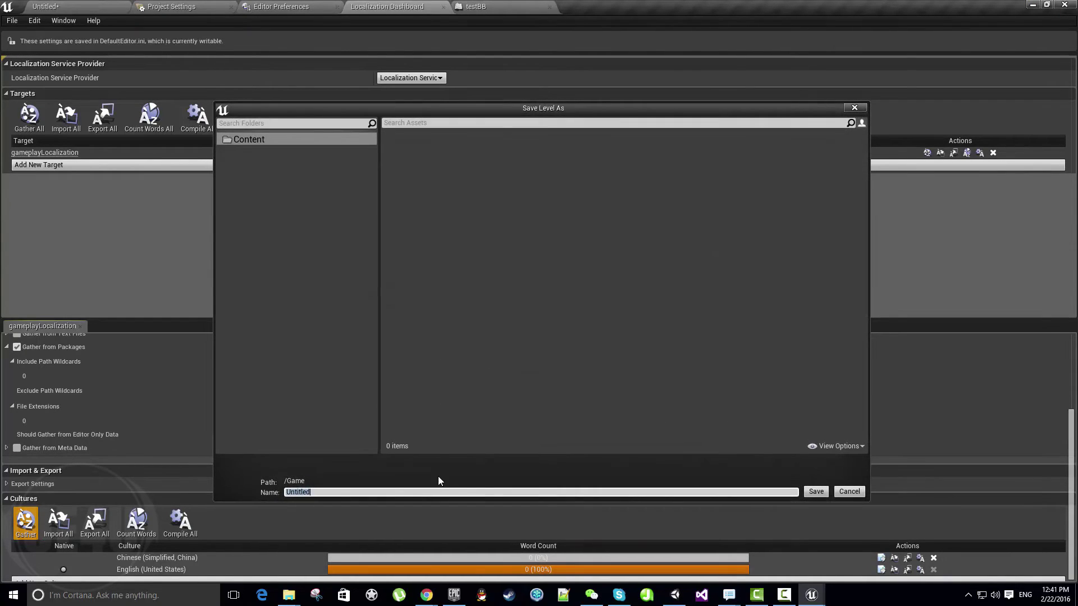
{"action": "type", "text": "testmap"}
{"action": "key", "text": "Return"}
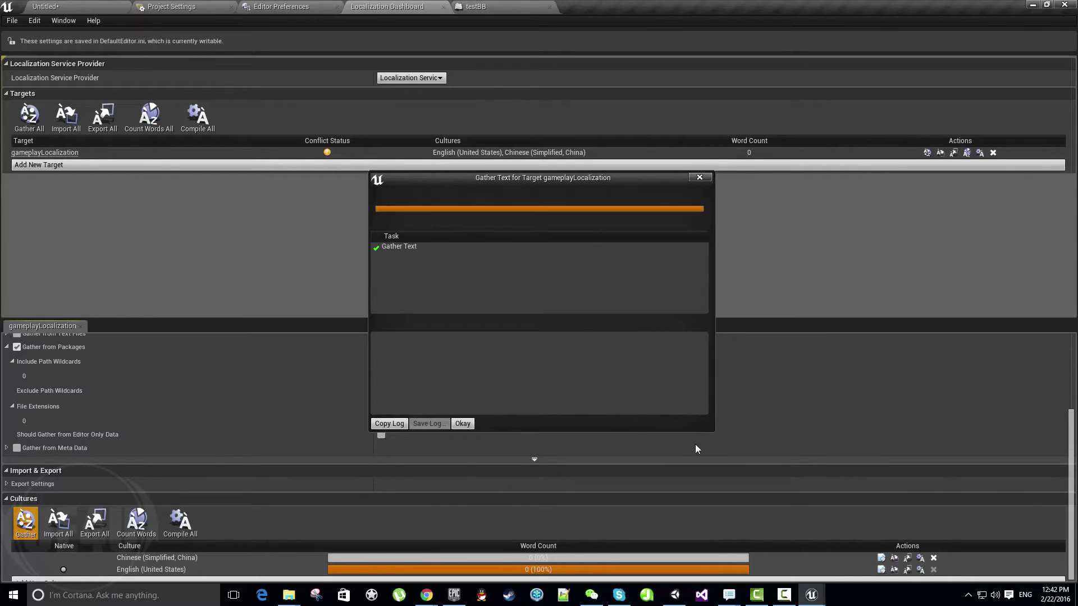
- Close the gather report, accept the GameplayTagTableRow import, and dismiss the import error
{"action": "left_click", "coordinate": [461, 423]}
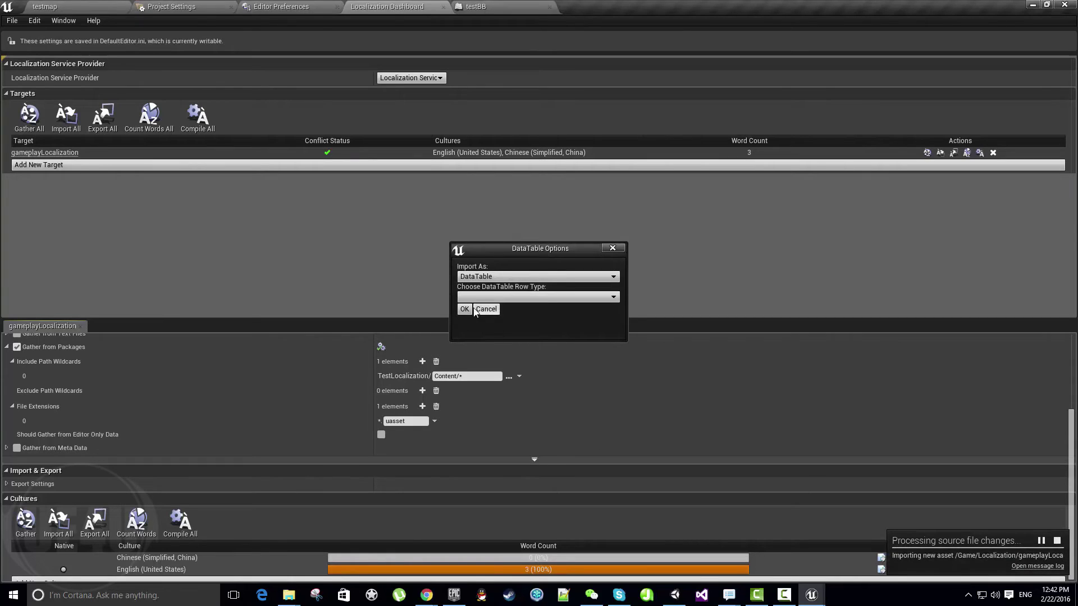
{"action": "left_click", "coordinate": [486, 297]}
{"action": "left_click", "coordinate": [485, 309]}
{"action": "left_click", "coordinate": [466, 310]}
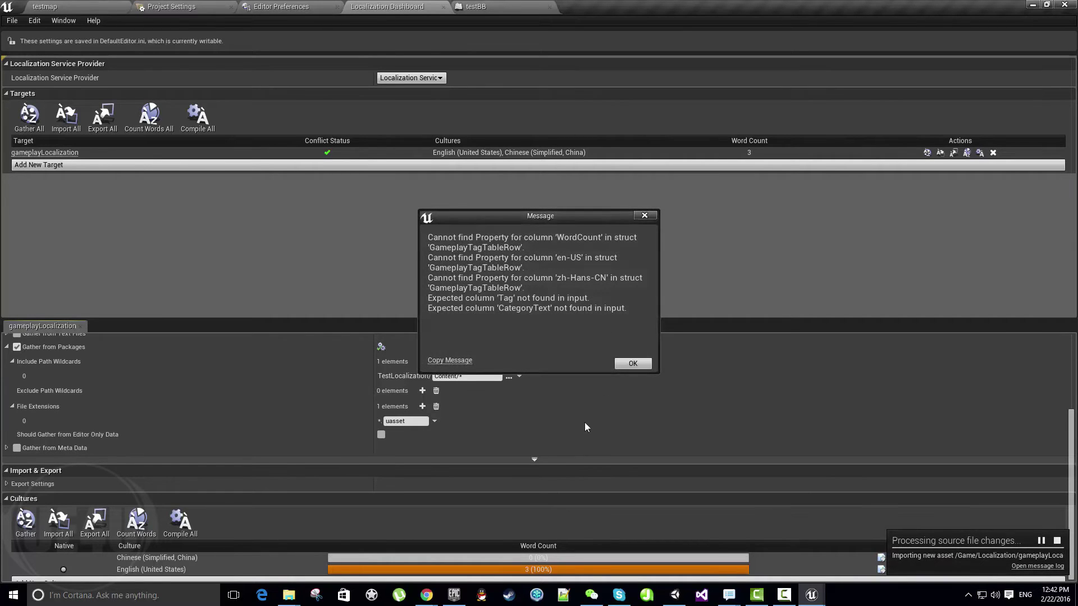
{"action": "left_click", "coordinate": [633, 364]}
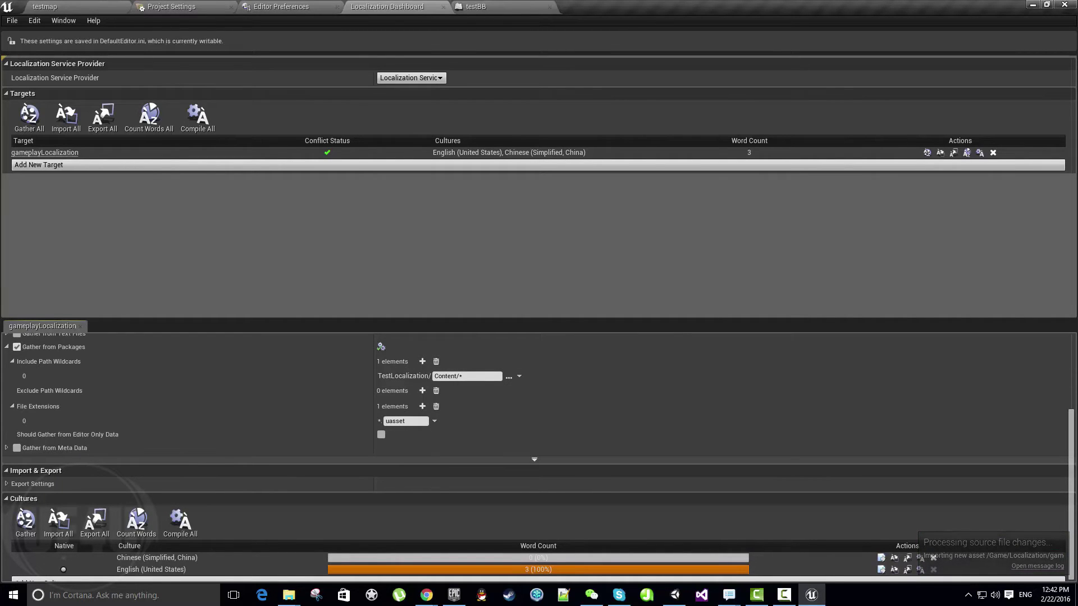
- Browse Content/Localization/gameplayLocalization, return to Content, then go back to the Localization Dashboard
{"action": "left_click", "coordinate": [83, 6]}
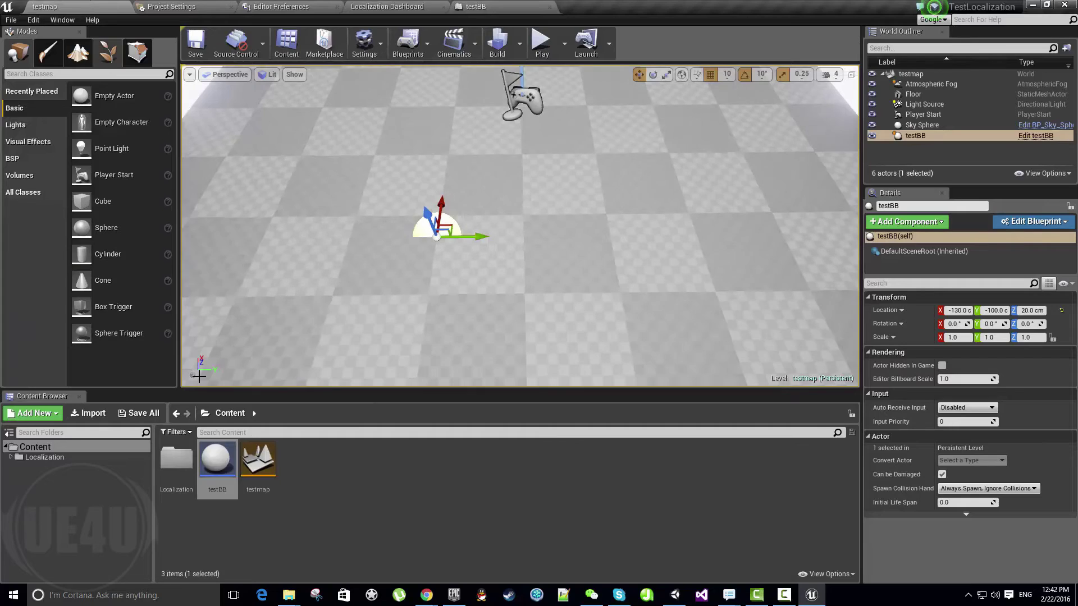
{"action": "left_click", "coordinate": [43, 457]}
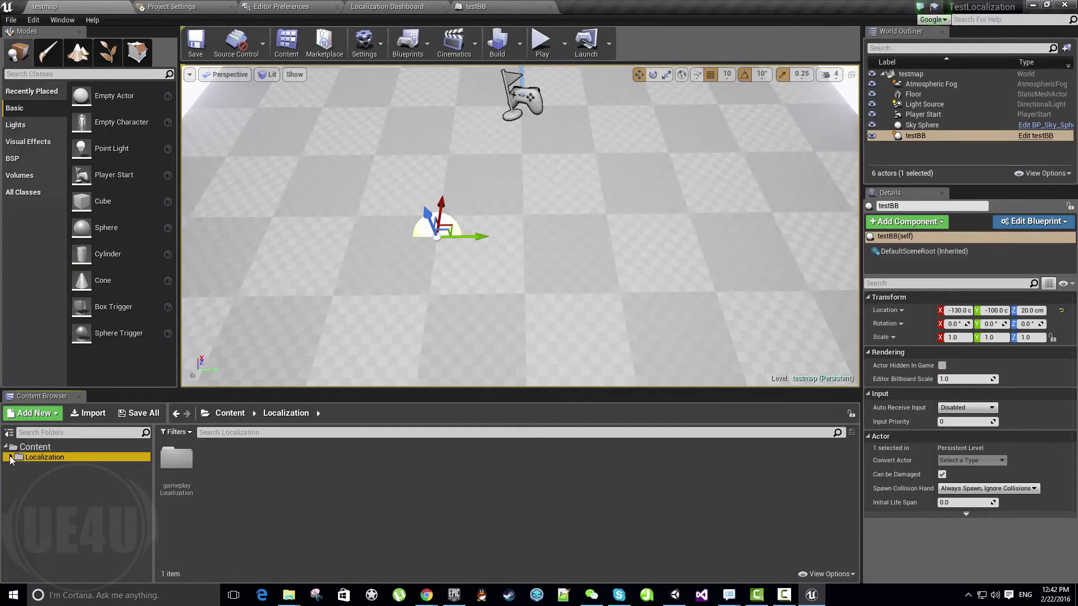
{"action": "double_click", "coordinate": [177, 460]}
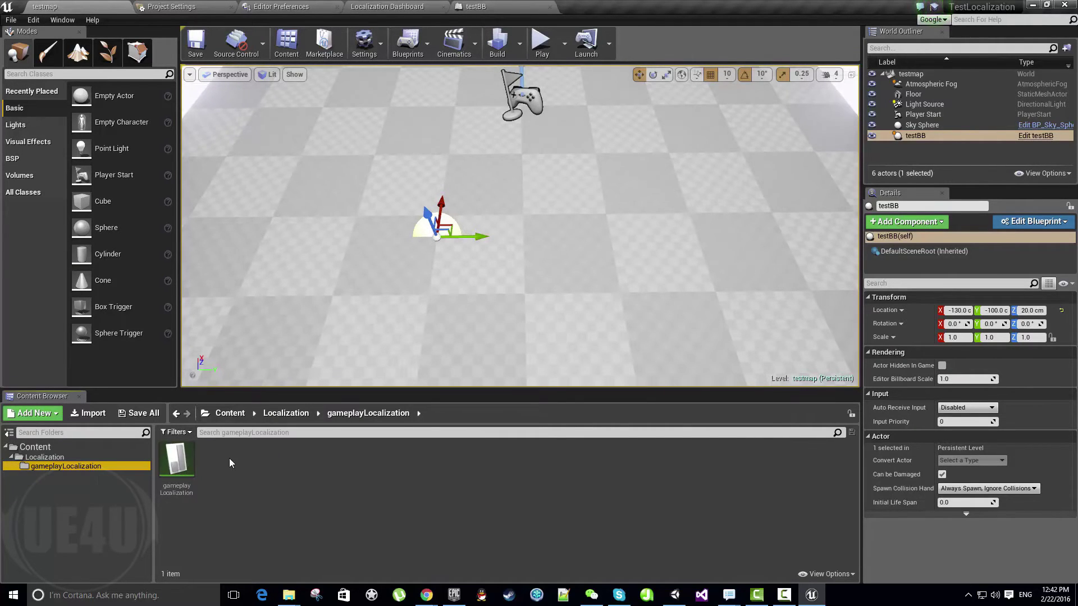
{"action": "left_click", "coordinate": [230, 413]}
{"action": "left_click", "coordinate": [469, 5]}
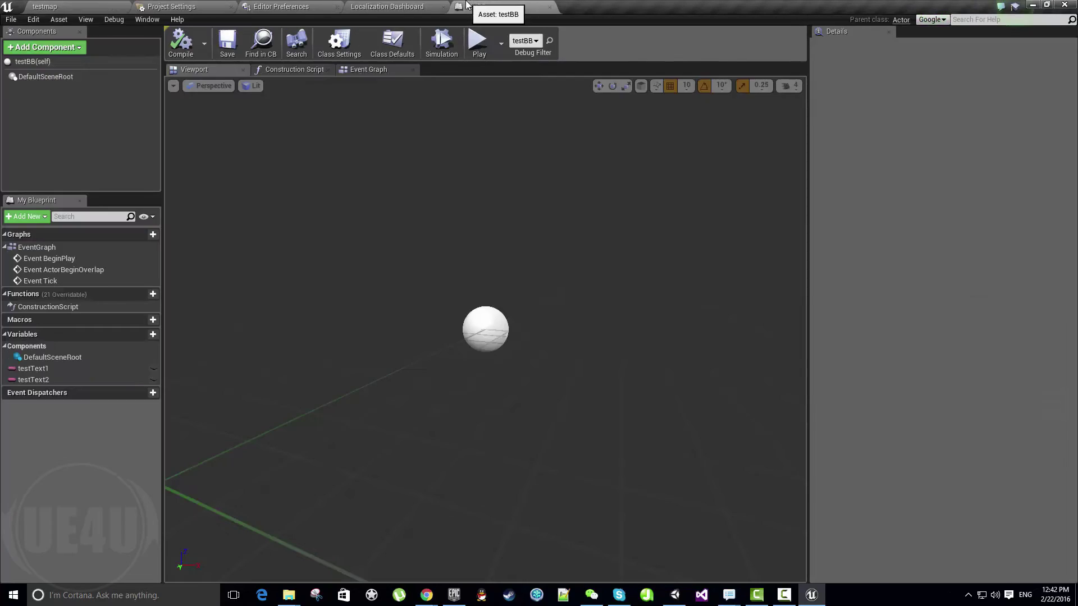
{"action": "left_click", "coordinate": [353, 6]}
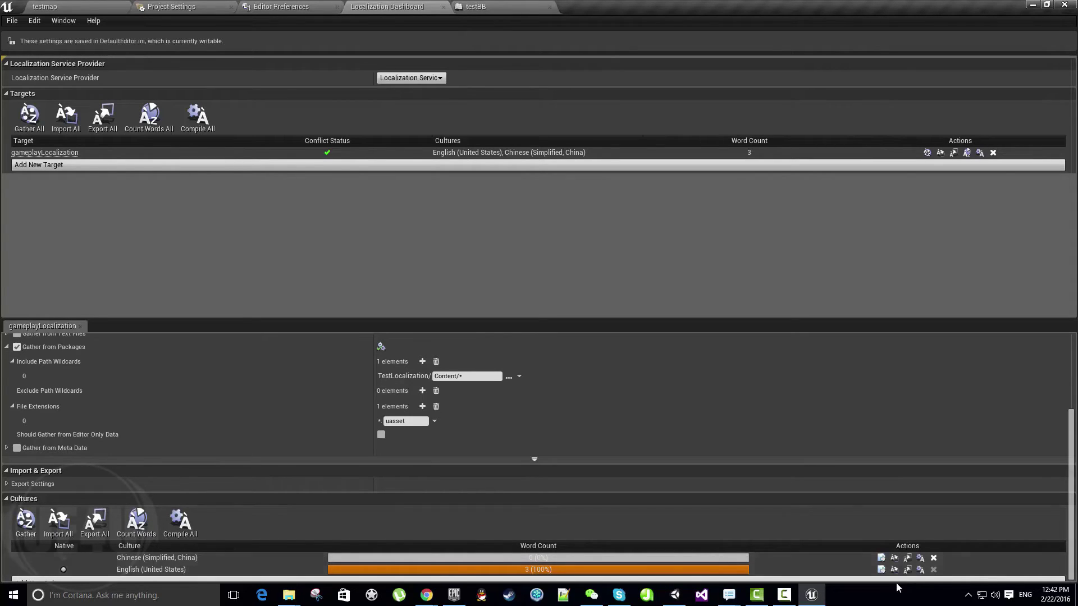
- Open the Chinese translation editor, select the Hello! entry and switch input to Microsoft Pinyin
{"action": "left_click", "coordinate": [881, 557]}
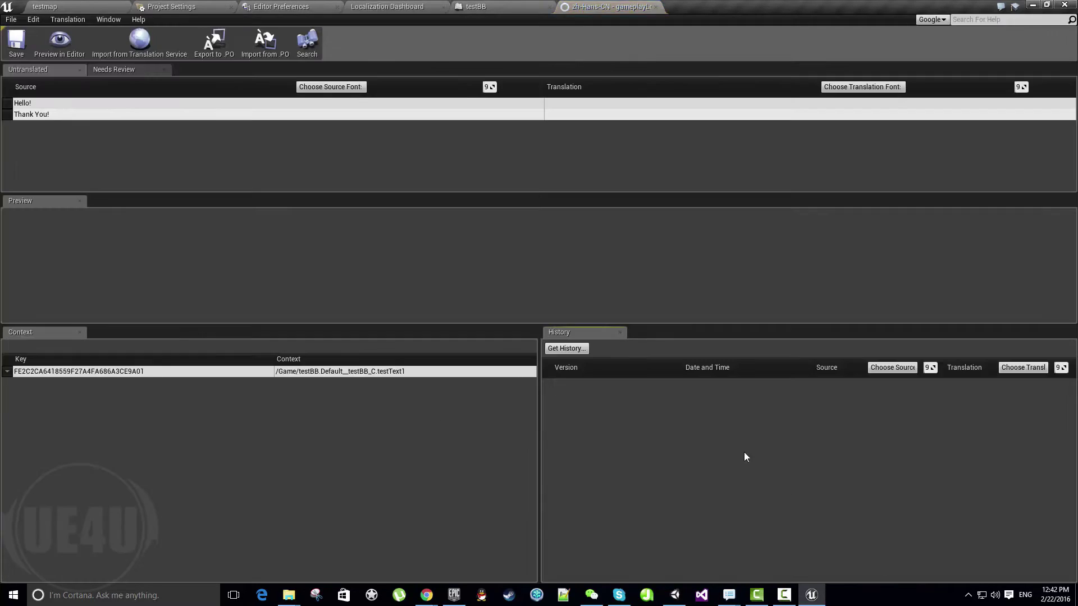
{"action": "left_click", "coordinate": [117, 73]}
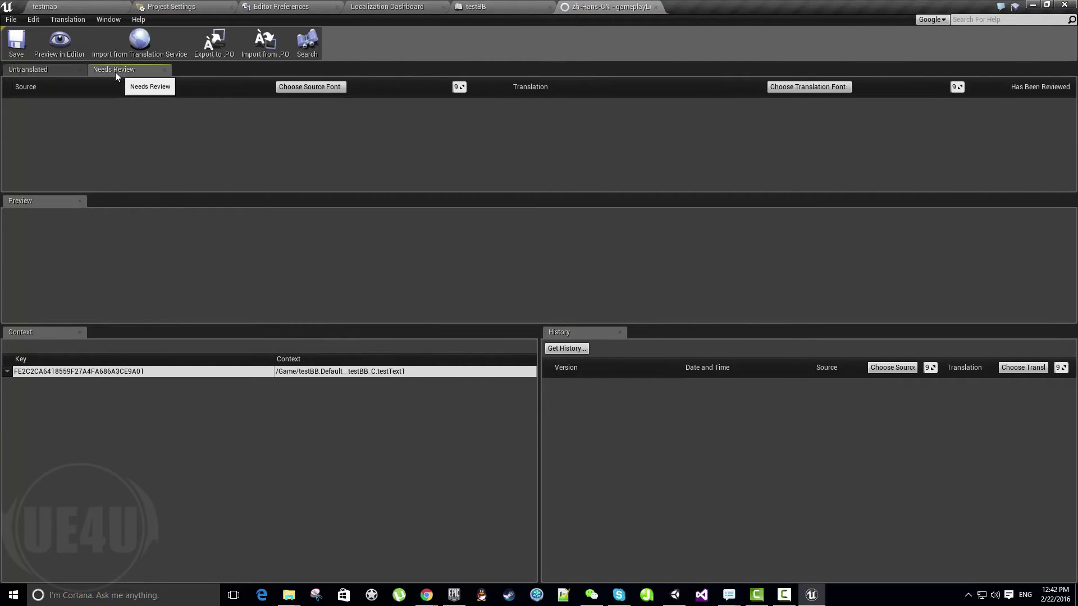
{"action": "left_click", "coordinate": [49, 67]}
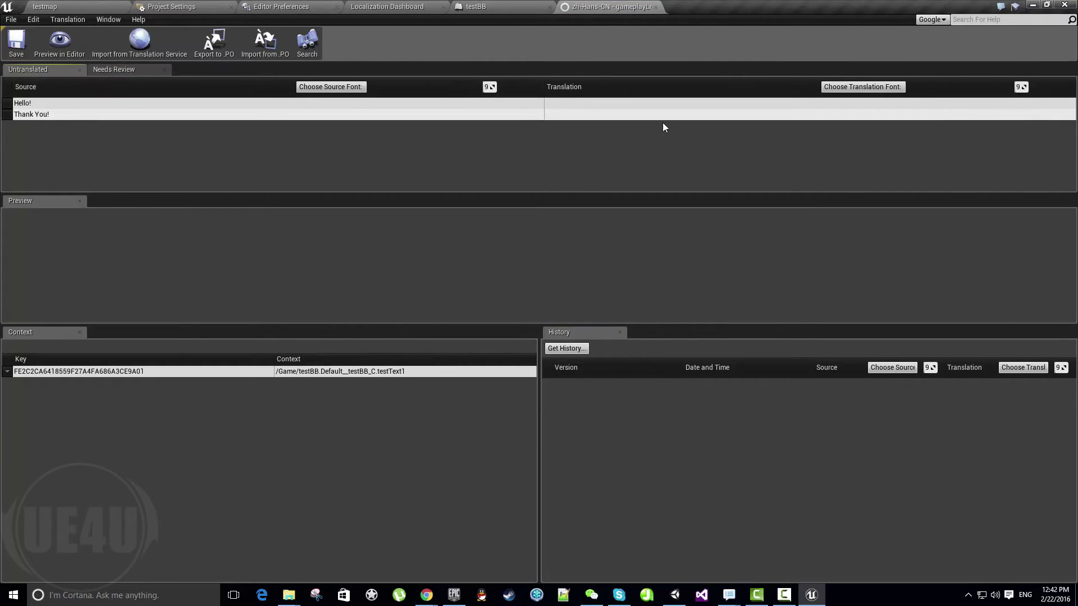
{"action": "left_click", "coordinate": [631, 104]}
{"action": "left_click", "coordinate": [1024, 595]}
{"action": "left_click", "coordinate": [1005, 530]}
- Enter 你好 as the translation for Hello! and 谢谢 for Thank You!
{"action": "left_click", "coordinate": [674, 106]}
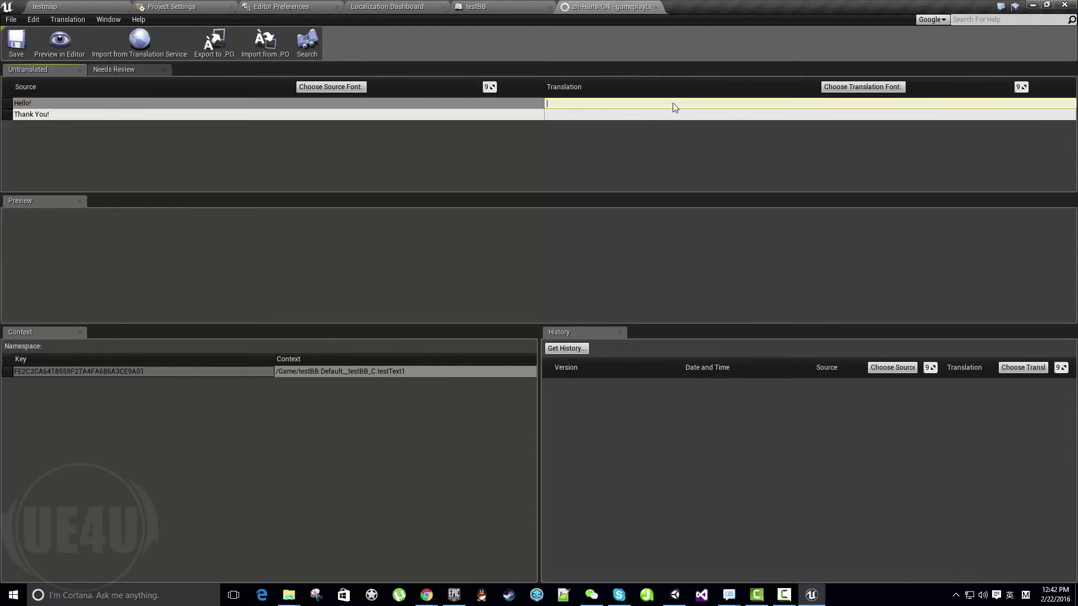
{"action": "type", "text": "nihao"}
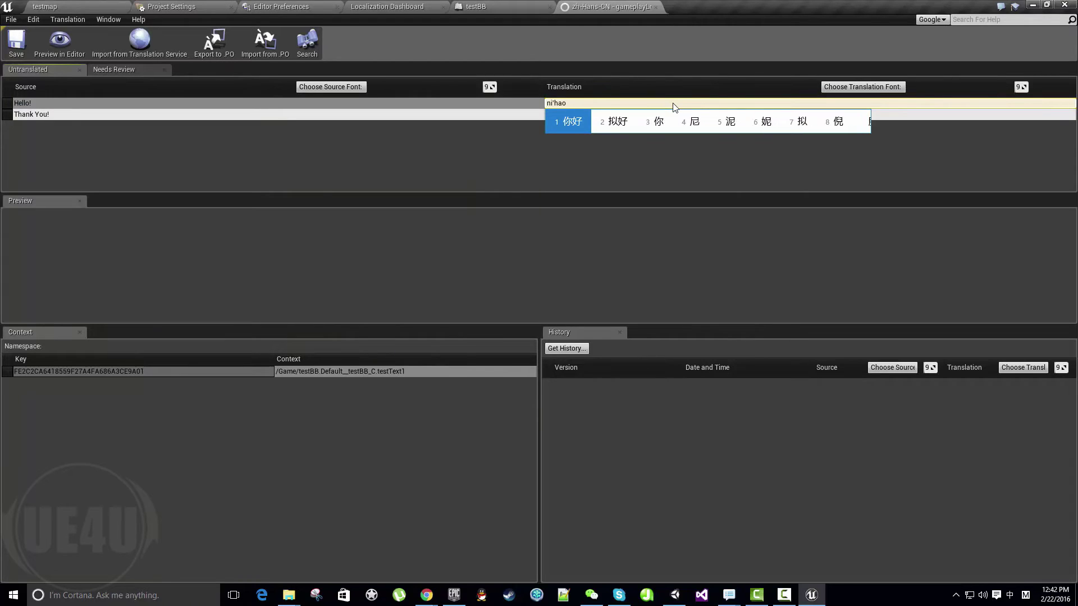
{"action": "key", "text": "space"}
{"action": "left_click", "coordinate": [612, 115]}
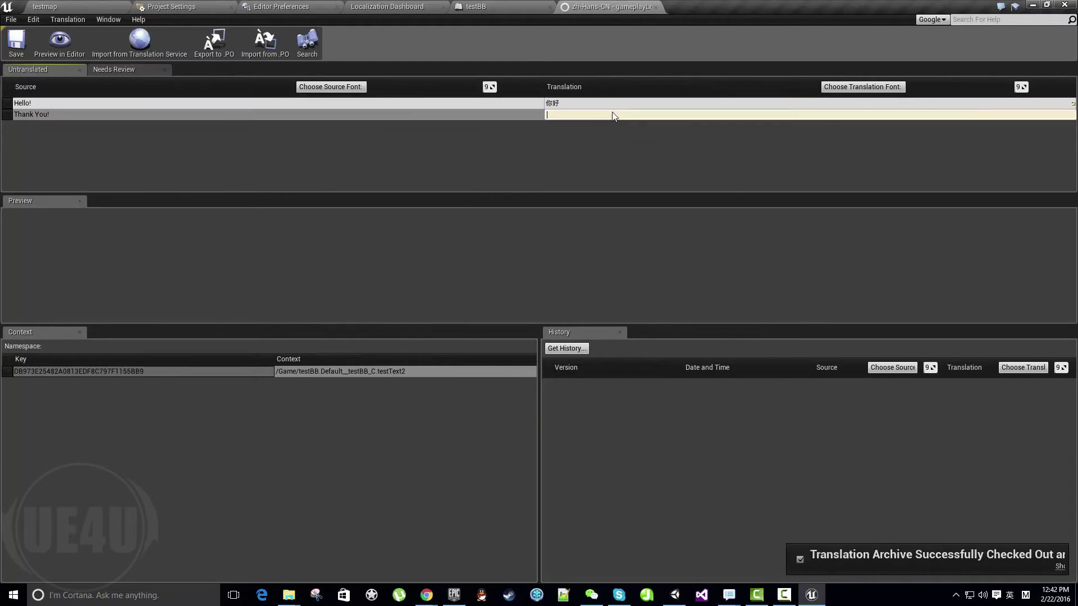
{"action": "key", "text": "shift"}
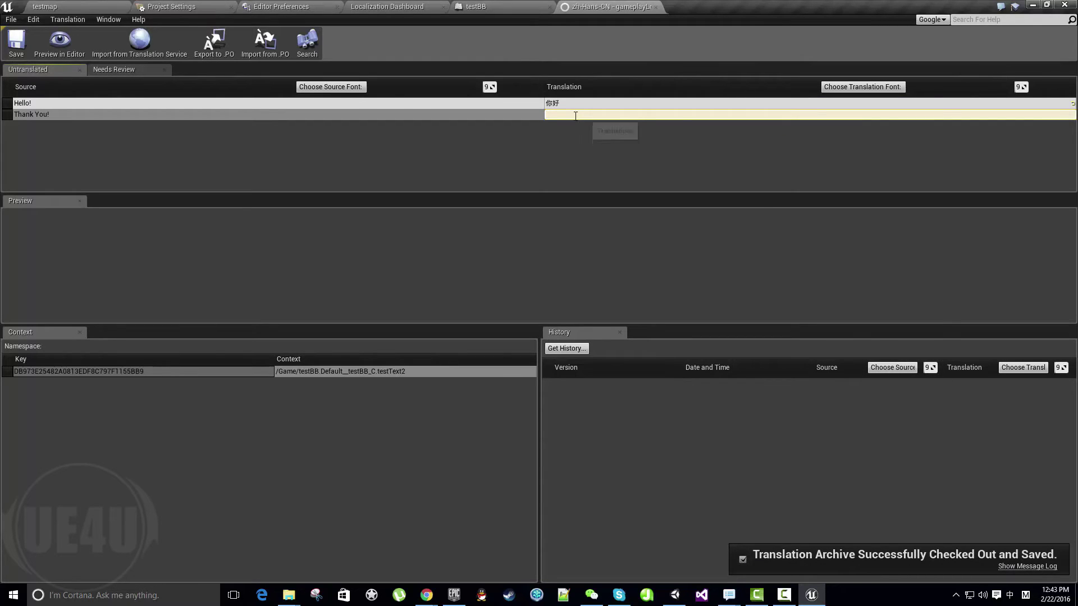
{"action": "type", "text": "xiexie"}
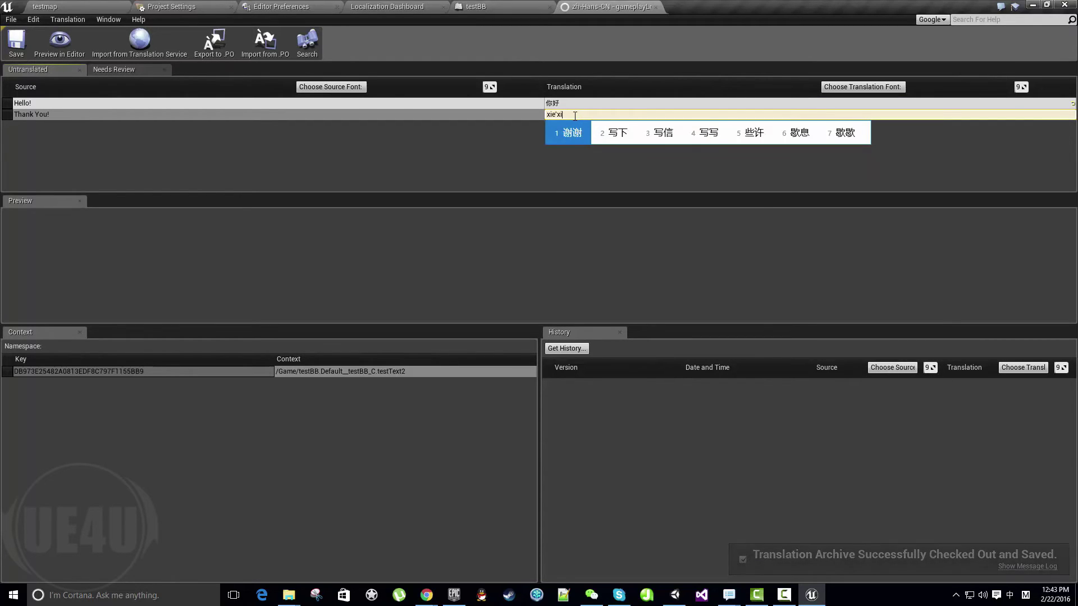
{"action": "key", "text": "space"}
{"action": "key", "text": "Return"}
{"action": "left_click", "coordinate": [572, 113]}
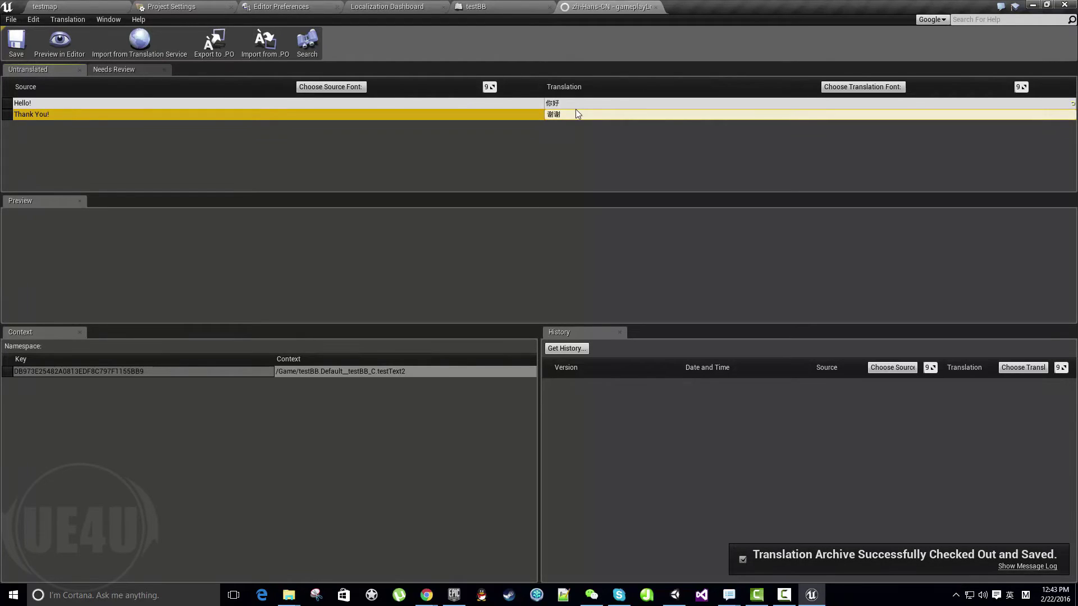
{"action": "left_click", "coordinate": [511, 6]}
- Run Count Words so Chinese (Simplified, China) shows 3 (100%), then go back to testmap
{"action": "left_click", "coordinate": [412, 4]}
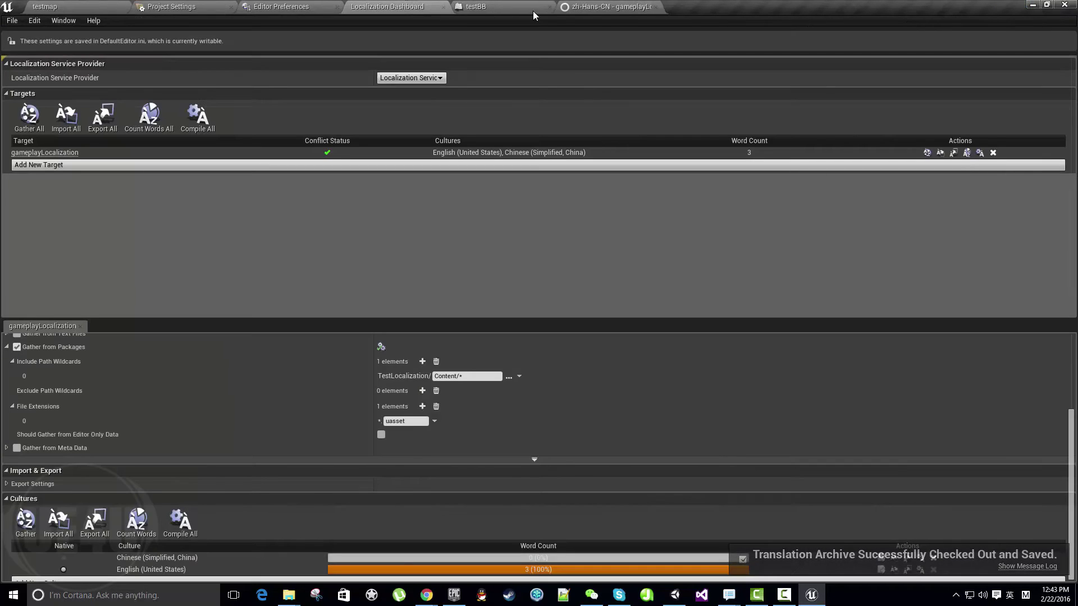
{"action": "left_click_drag", "start_coordinate": [612, 6], "coordinate": [505, 6]}
{"action": "left_click", "coordinate": [402, 5]}
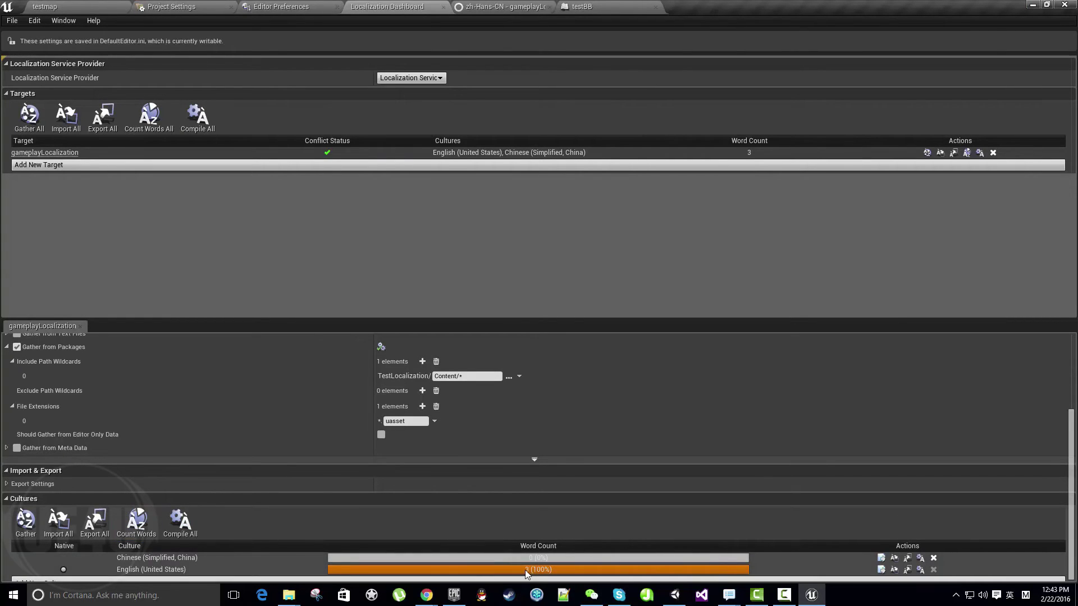
{"action": "left_click", "coordinate": [149, 522]}
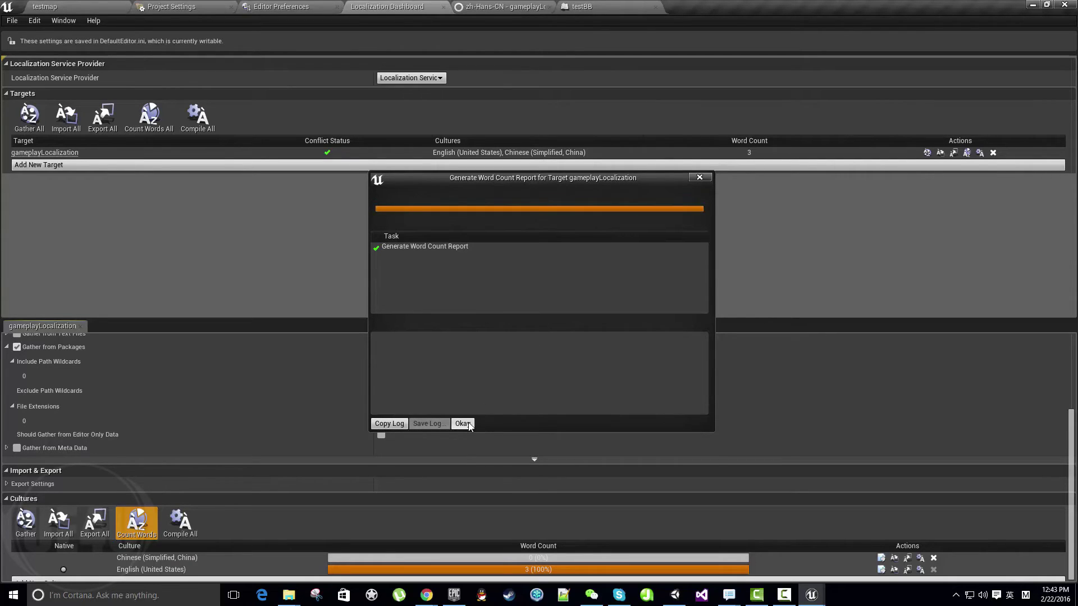
{"action": "left_click", "coordinate": [464, 424]}
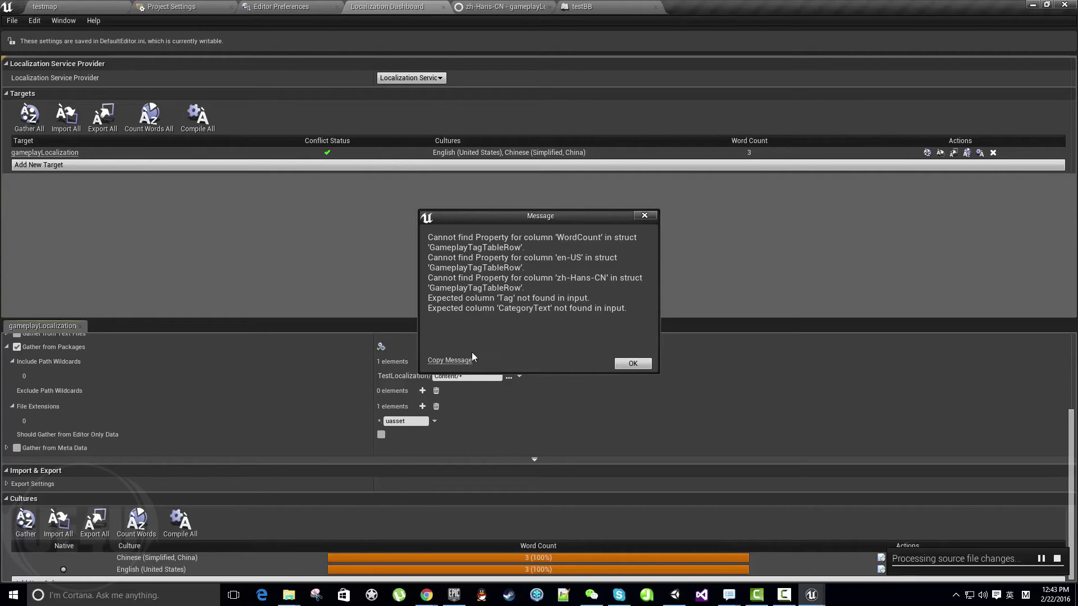
{"action": "left_click", "coordinate": [633, 363]}
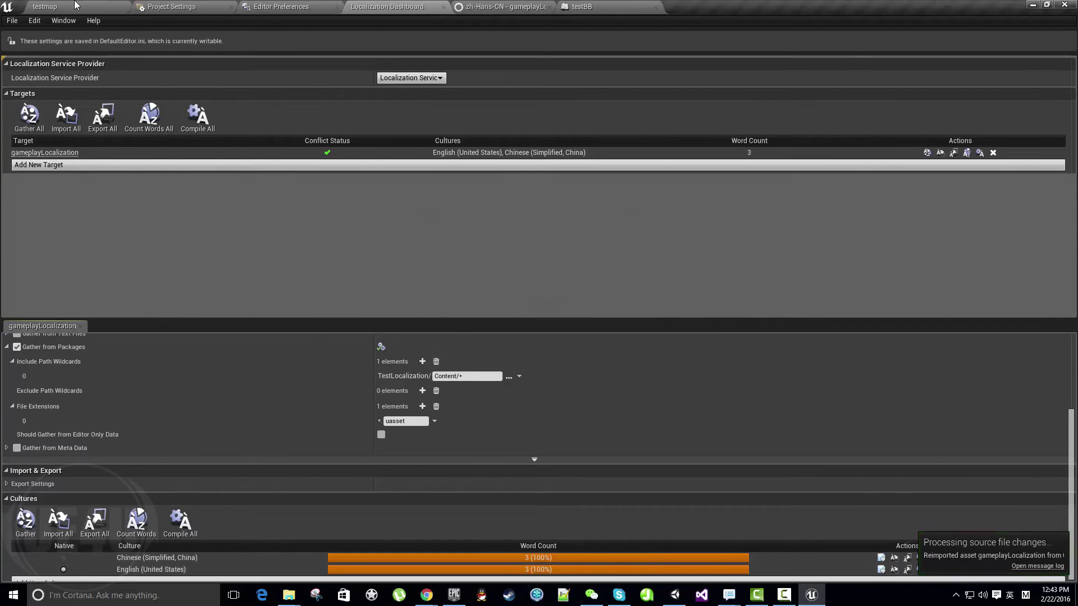
{"action": "left_click", "coordinate": [45, 6]}
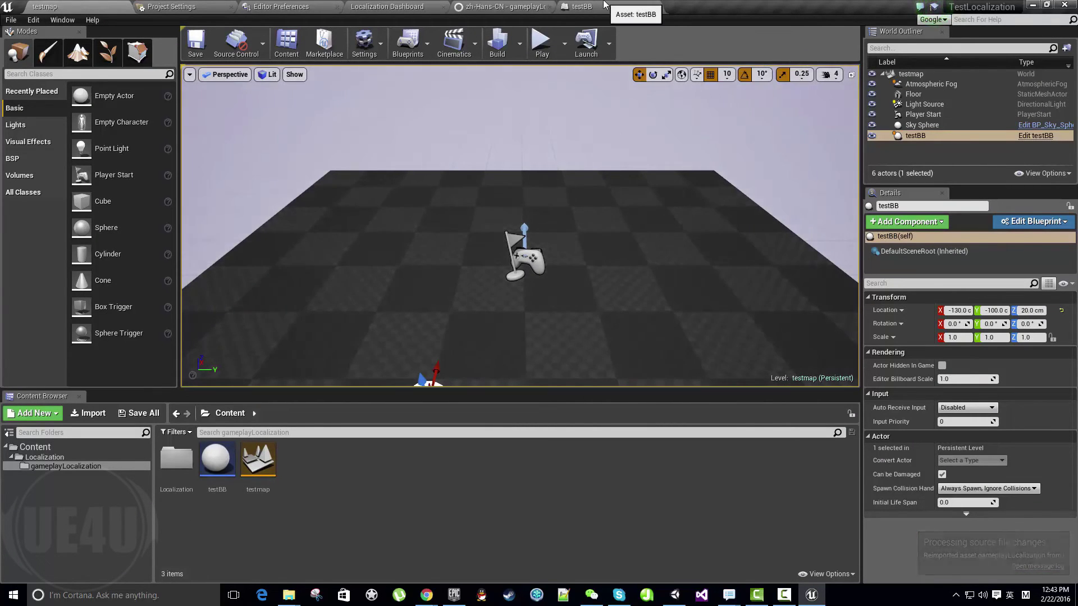
- In testBB's event graph, add a Print String after Event BeginPlay fed by testText1
{"action": "left_click", "coordinate": [605, 5]}
{"action": "left_click", "coordinate": [358, 69]}
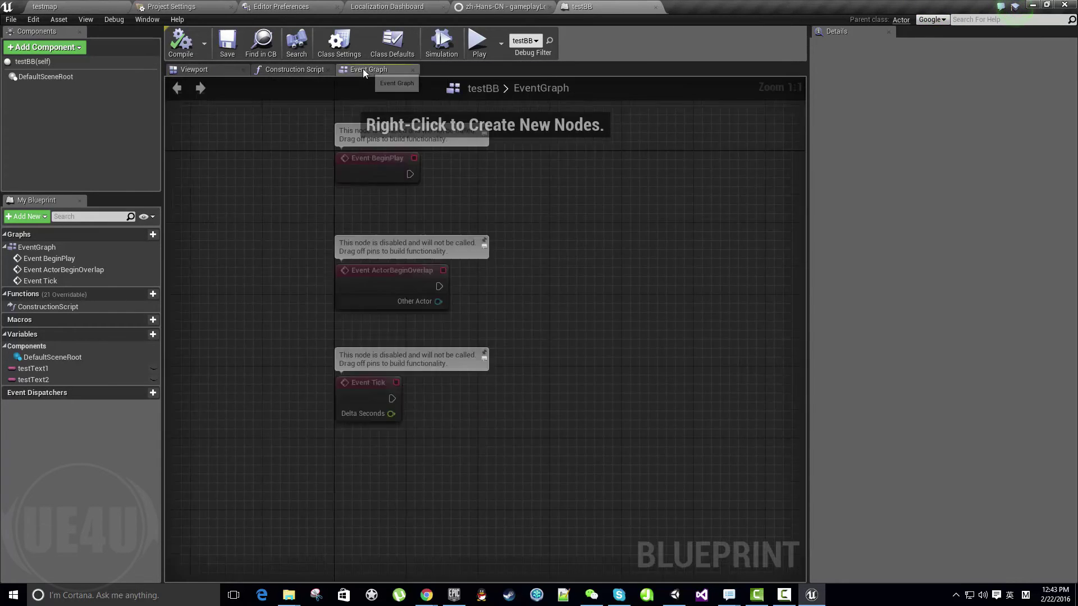
{"action": "right_click_drag", "start_coordinate": [469, 206], "coordinate": [471, 250]}
{"action": "left_click_drag", "start_coordinate": [462, 248], "coordinate": [692, 292]}
{"action": "type", "text": "print"}
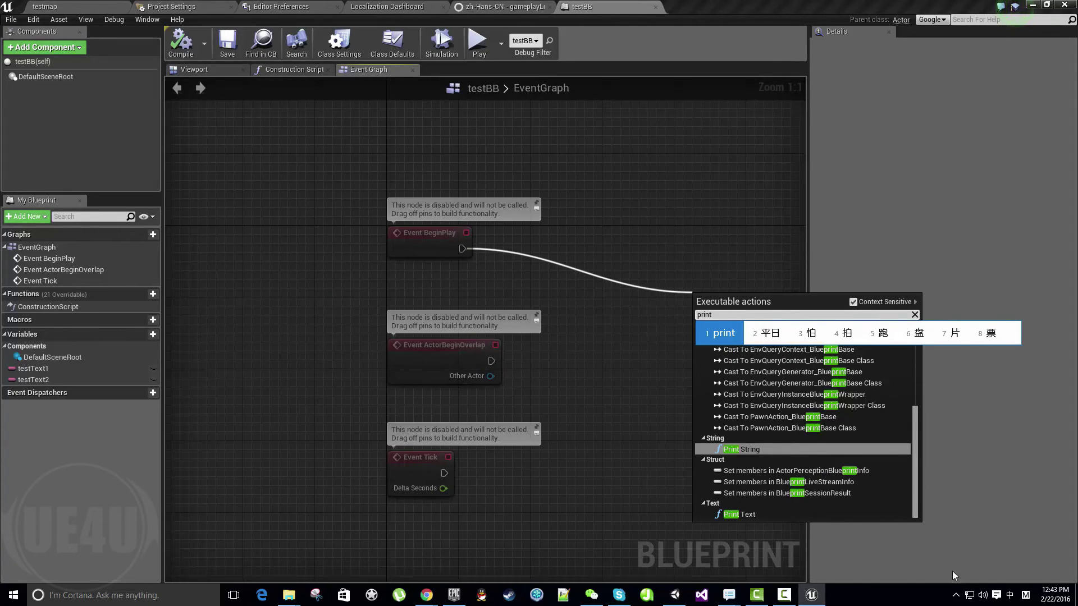
{"action": "left_click", "coordinate": [1025, 595]}
{"action": "left_click", "coordinate": [954, 463]}
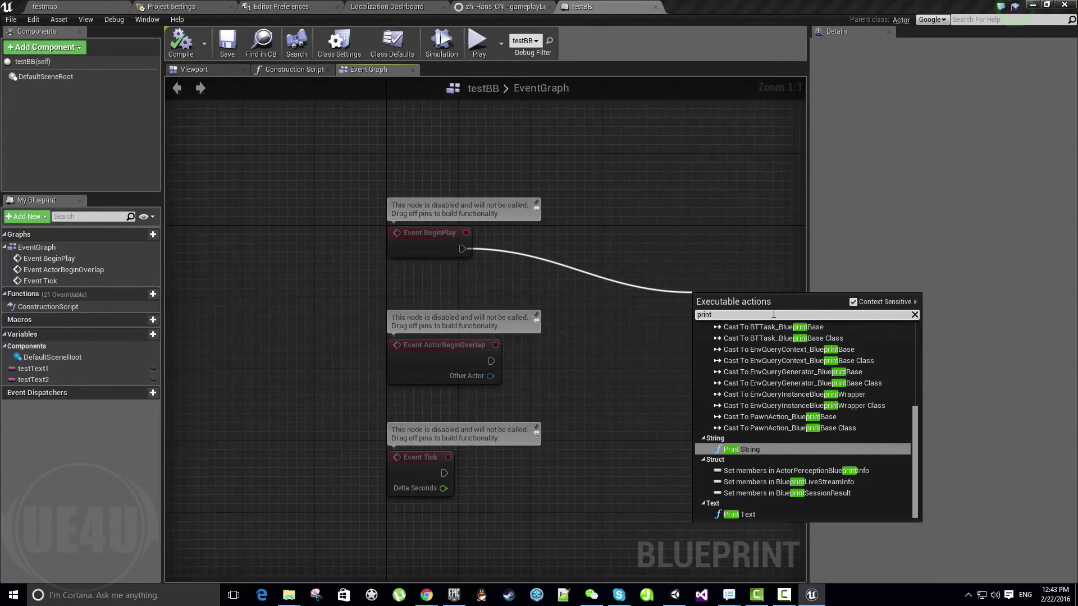
{"action": "left_click", "coordinate": [741, 449]}
{"action": "right_click_drag", "start_coordinate": [645, 265], "coordinate": [560, 261]}
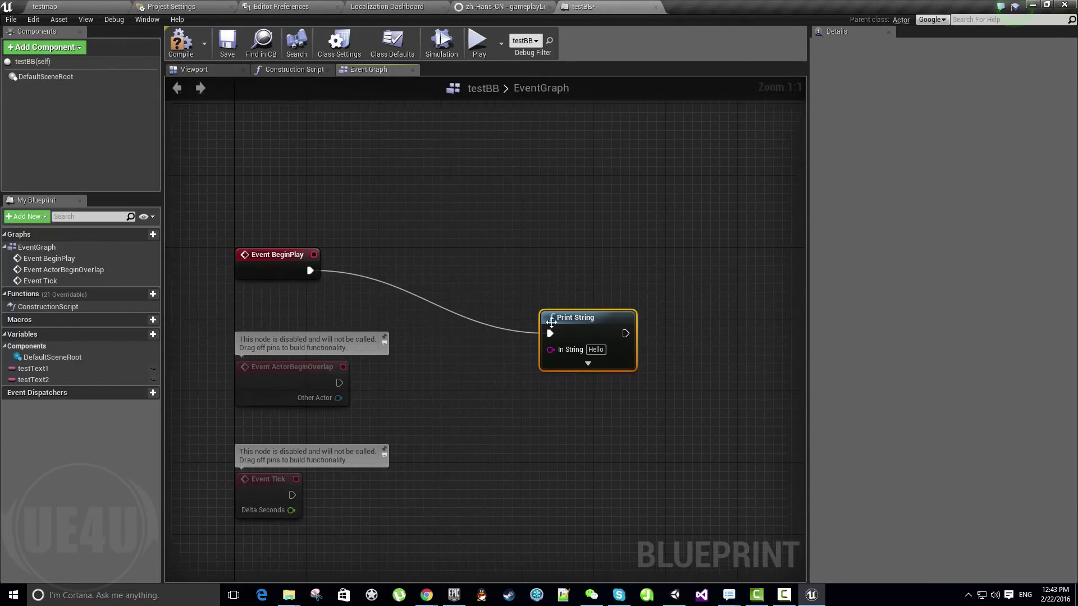
{"action": "left_click_drag", "start_coordinate": [560, 262], "coordinate": [565, 252]}
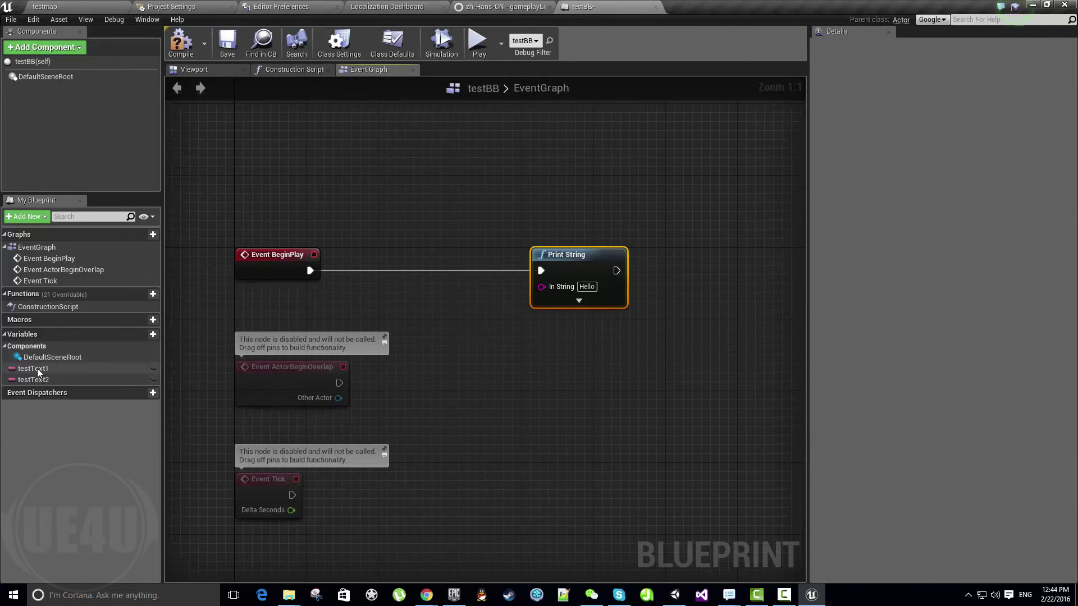
{"action": "left_click_drag", "start_coordinate": [33, 368], "coordinate": [542, 286]}
{"action": "left_click", "coordinate": [555, 351]}
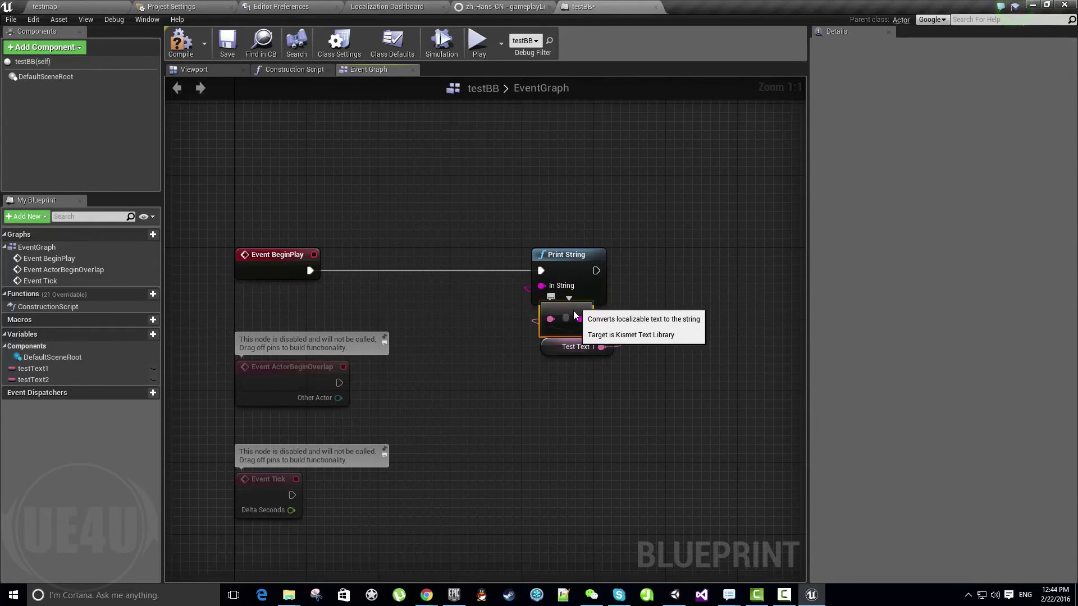
- Chain a 0.2-second Delay node after the first Print String
{"action": "left_click", "coordinate": [632, 325]}
{"action": "right_click_drag", "start_coordinate": [632, 325], "coordinate": [528, 321]}
{"action": "left_click_drag", "start_coordinate": [490, 265], "coordinate": [548, 309]}
{"action": "type", "text": "delay"}
{"action": "key", "text": "Return"}
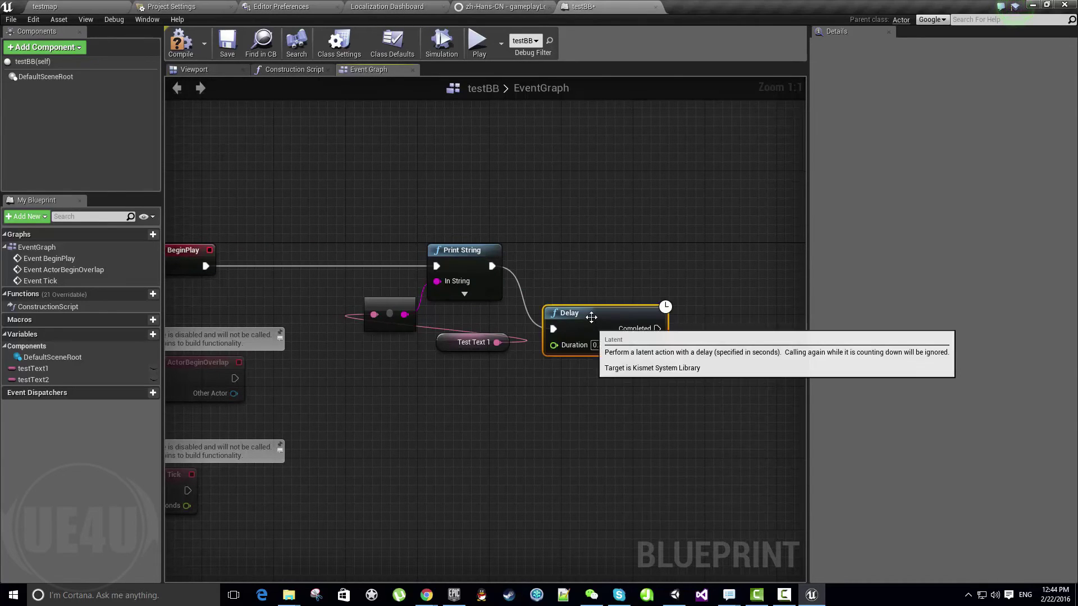
{"action": "left_click_drag", "start_coordinate": [591, 317], "coordinate": [611, 254]}
{"action": "right_click_drag", "start_coordinate": [610, 254], "coordinate": [465, 240]}
- Duplicate the Print String after Delay, feed it testText2, and save testBB
{"action": "left_click_drag", "start_coordinate": [376, 206], "coordinate": [265, 344]}
{"action": "key", "text": "ctrl+c"}
{"action": "key", "text": "ctrl+v"}
{"action": "left_click_drag", "start_coordinate": [673, 342], "coordinate": [668, 269]}
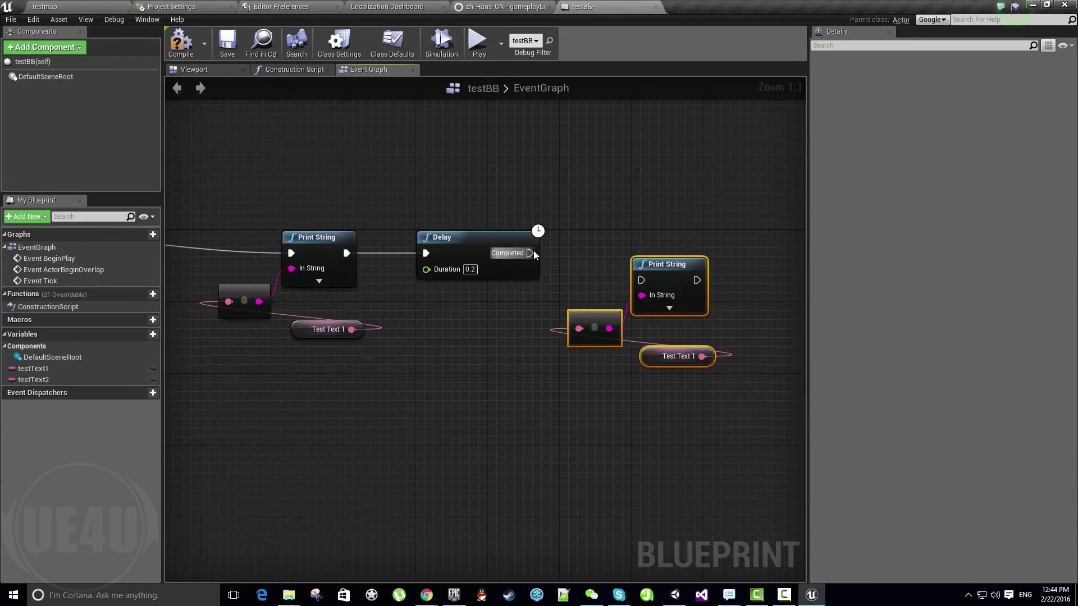
{"action": "left_click_drag", "start_coordinate": [530, 253], "coordinate": [641, 280]}
{"action": "left_click", "coordinate": [487, 334]}
{"action": "left_click_drag", "start_coordinate": [33, 379], "coordinate": [578, 328]}
{"action": "left_click", "coordinate": [669, 444]}
{"action": "left_click", "coordinate": [676, 356]}
{"action": "left_click", "coordinate": [651, 342]}
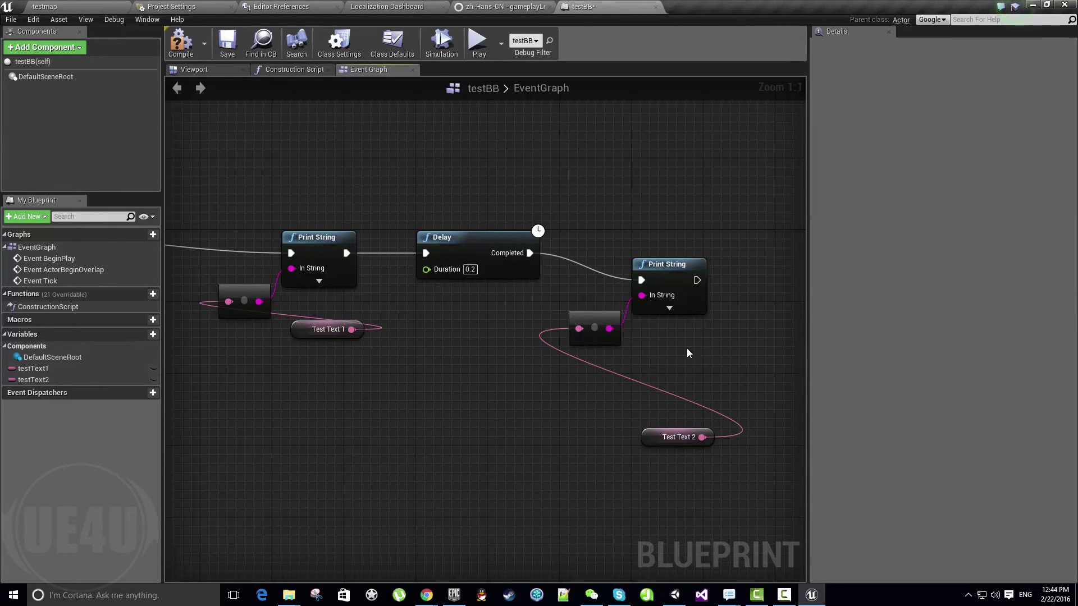
{"action": "left_click", "coordinate": [227, 44]}
- Test-play the level, then open Advanced play settings to set launch parameters to -culture=zh-hans-cn
{"action": "left_click", "coordinate": [81, 6]}
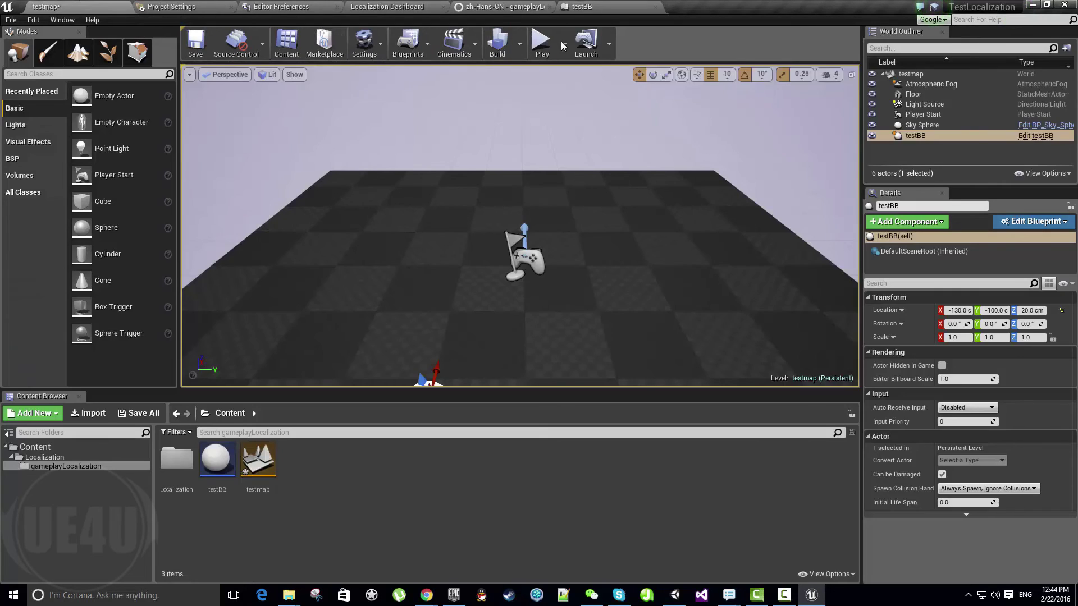
{"action": "left_click", "coordinate": [542, 40]}
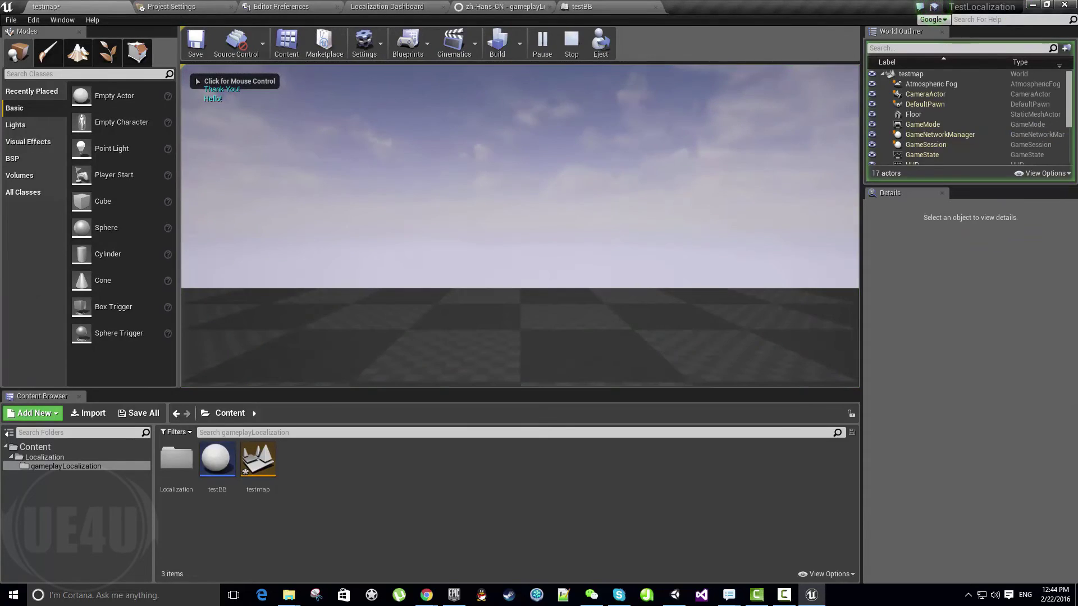
{"action": "key", "text": "Escape"}
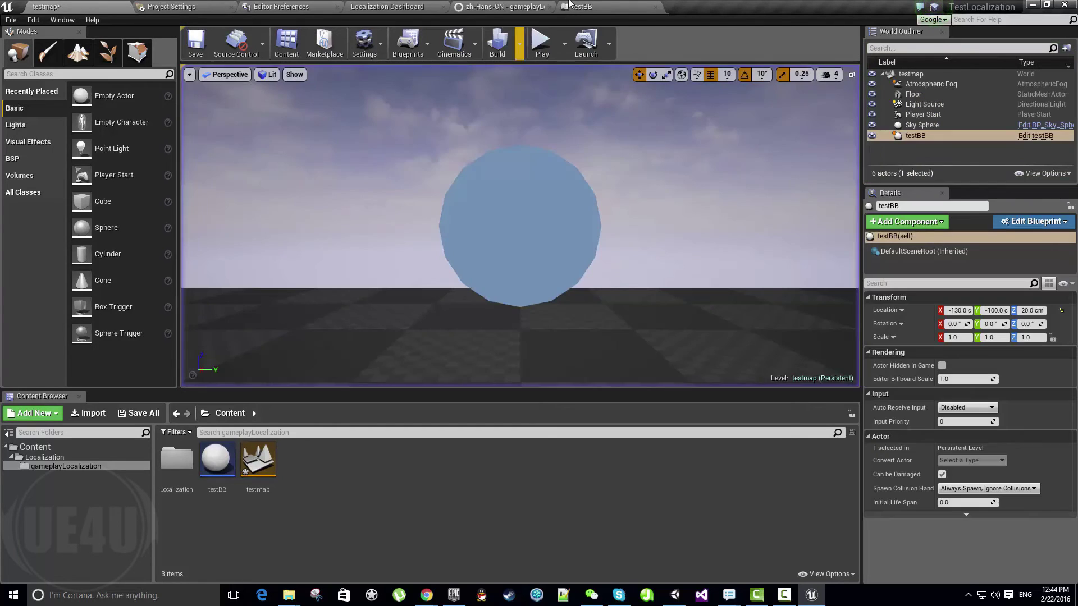
{"action": "left_click", "coordinate": [564, 43]}
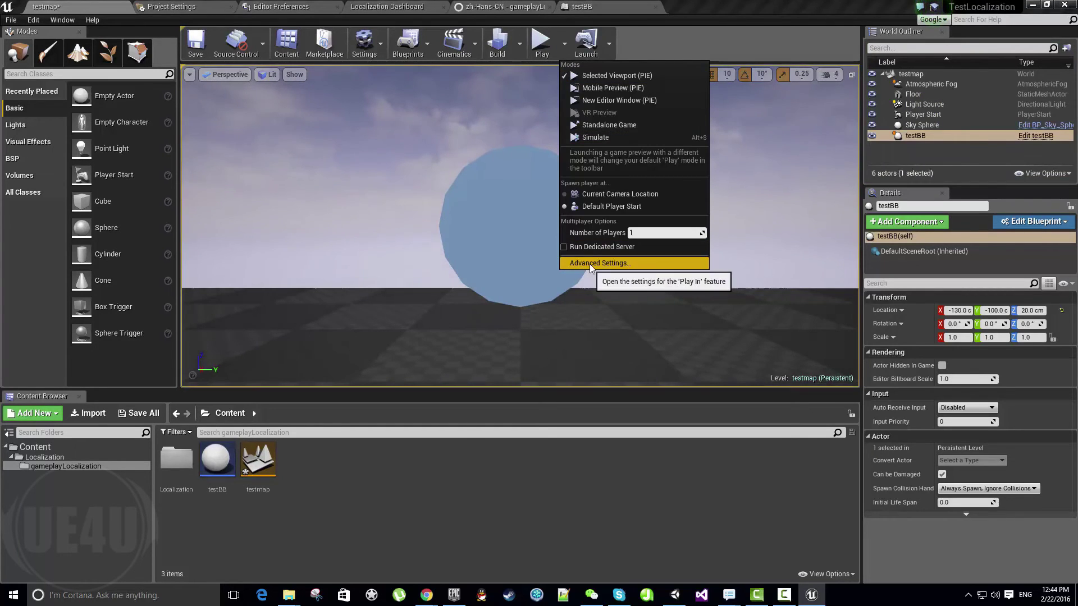
{"action": "left_click", "coordinate": [586, 263]}
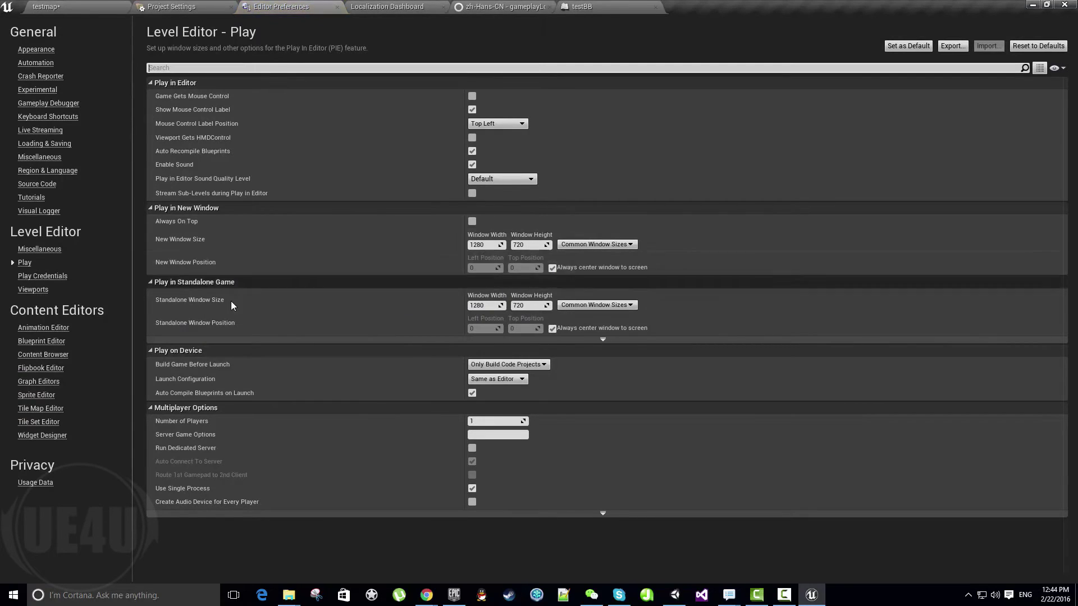
{"action": "left_click", "coordinate": [592, 343]}
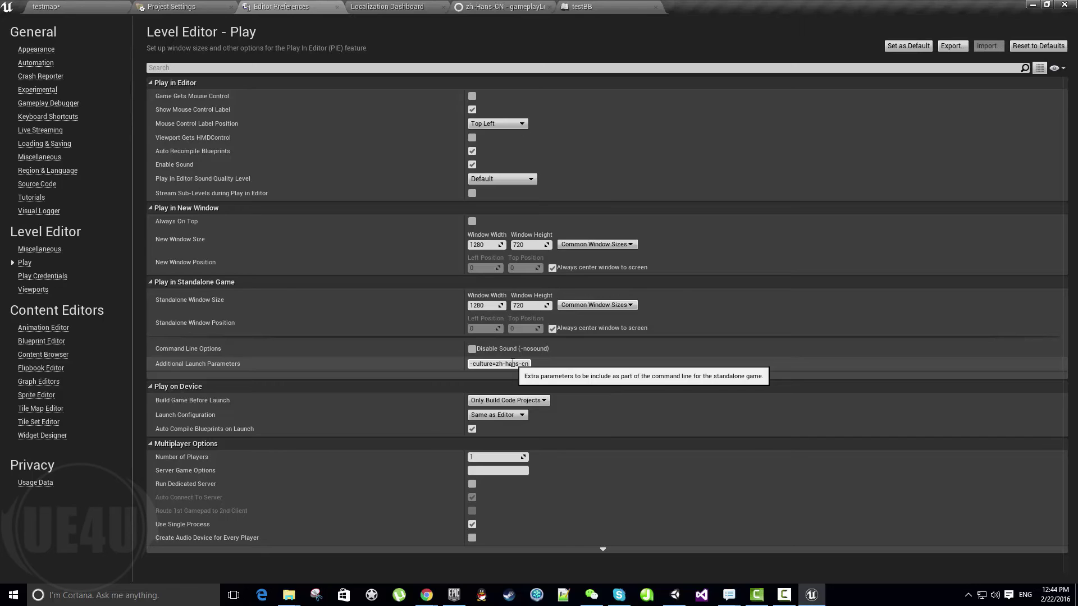
- Look over the Chinese translations, Localization Dashboard and play preferences tabs
{"action": "left_click", "coordinate": [92, 6]}
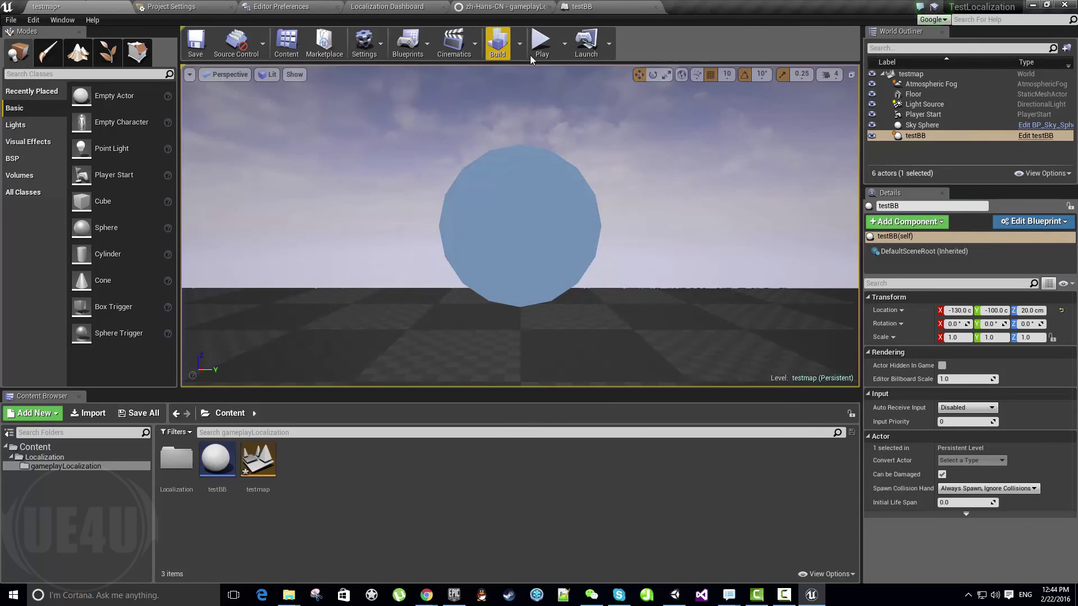
{"action": "left_click", "coordinate": [565, 43]}
{"action": "left_click", "coordinate": [553, 6]}
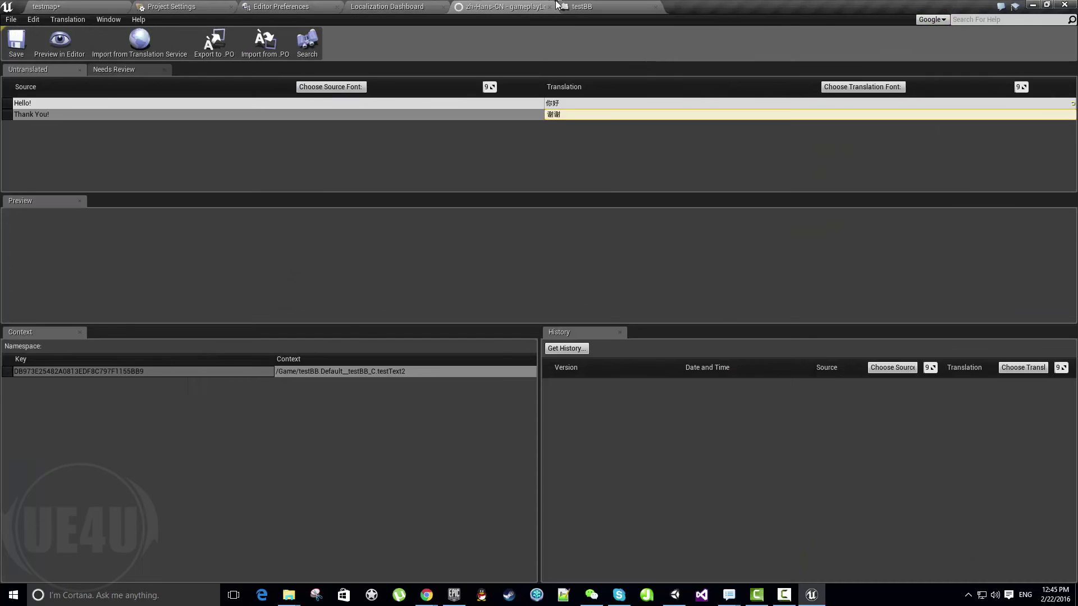
{"action": "left_click", "coordinate": [418, 6]}
{"action": "left_click", "coordinate": [289, 6]}
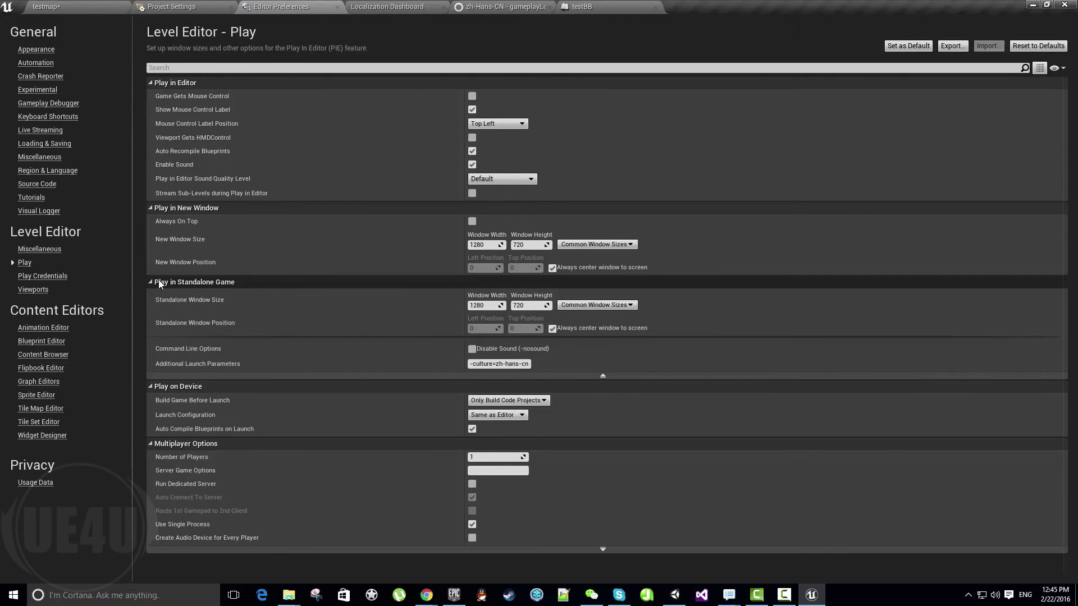
- Run testmap as a standalone game, which prints Hello! and Thank You! in English, then close it
{"action": "left_click", "coordinate": [81, 6]}
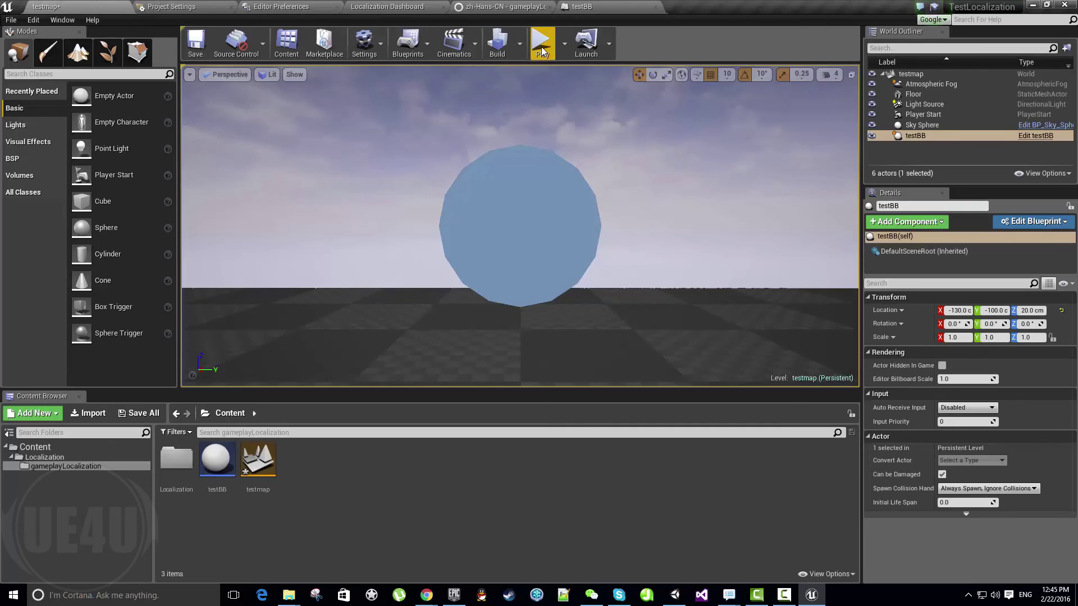
{"action": "left_click", "coordinate": [564, 43]}
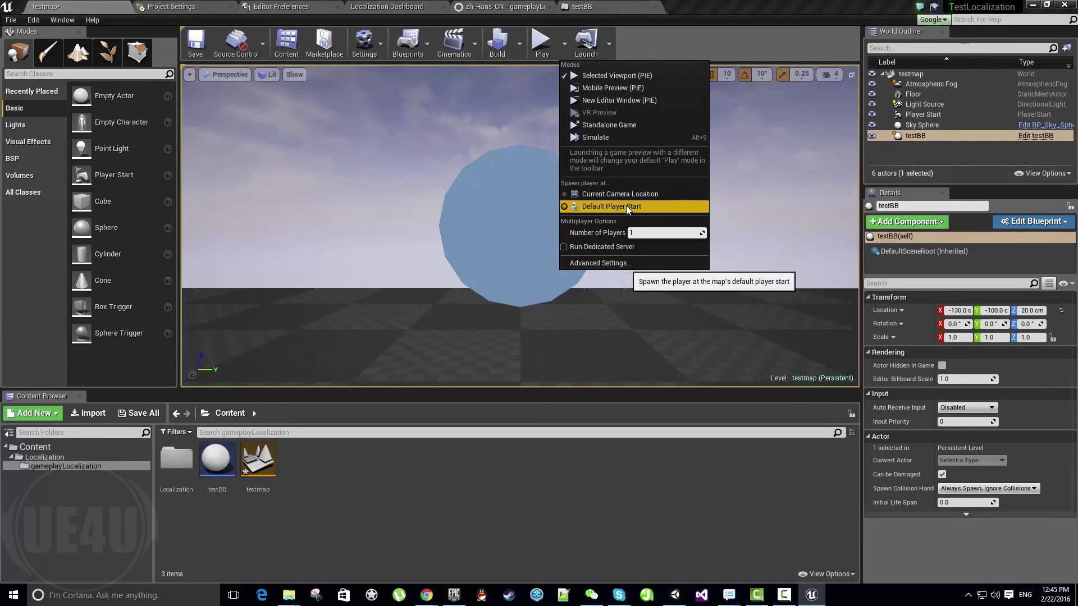
{"action": "left_click", "coordinate": [643, 127]}
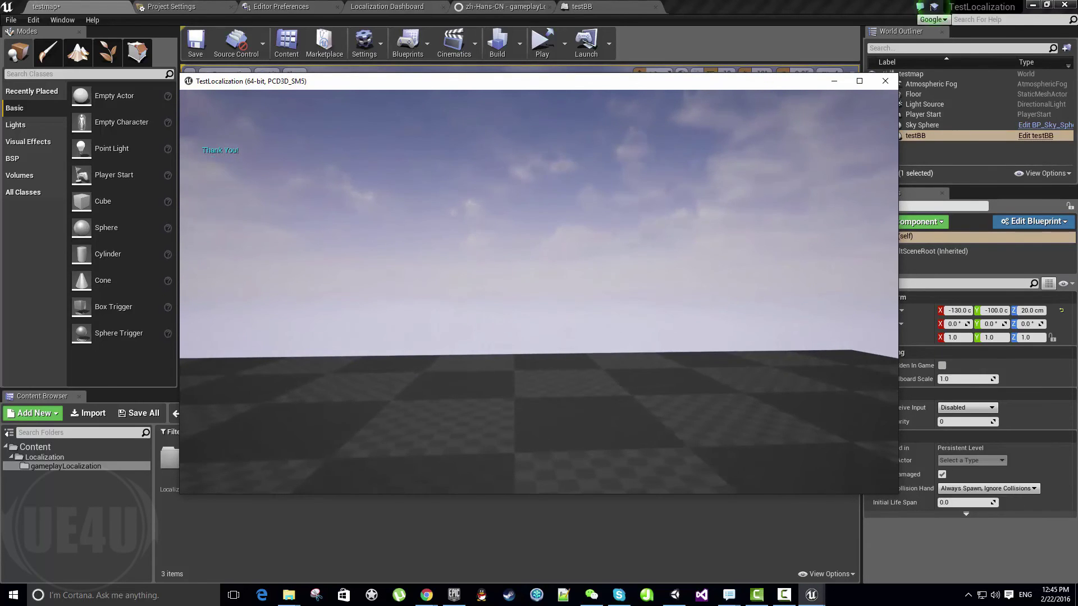
{"action": "left_click", "coordinate": [885, 81]}
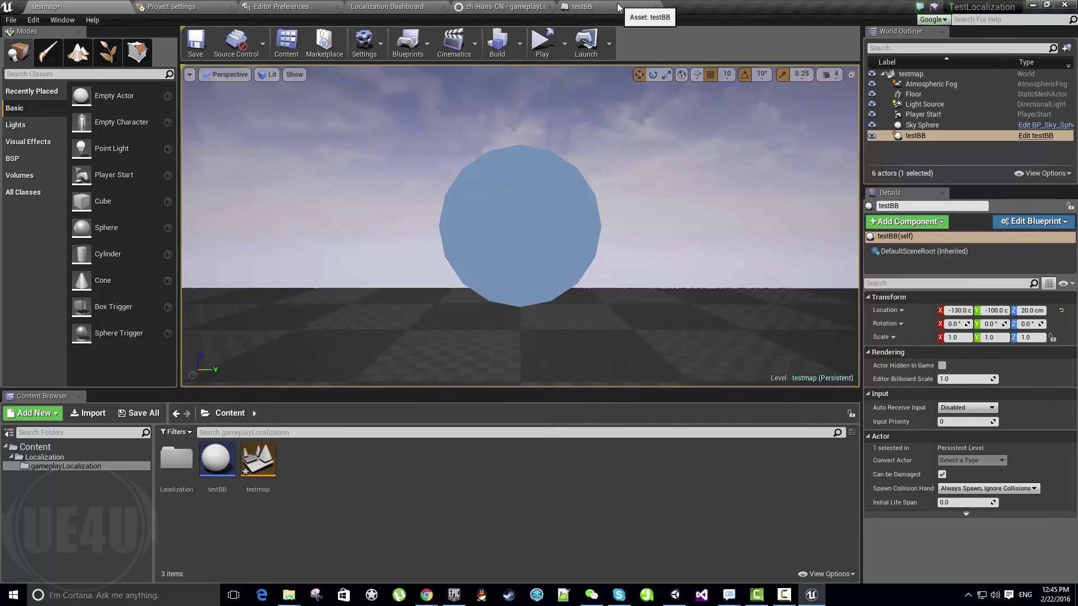
- Review the translations, the Additional Launch Parameters field and the testBB graph
{"action": "left_click", "coordinate": [500, 7]}
{"action": "left_click", "coordinate": [387, 7]}
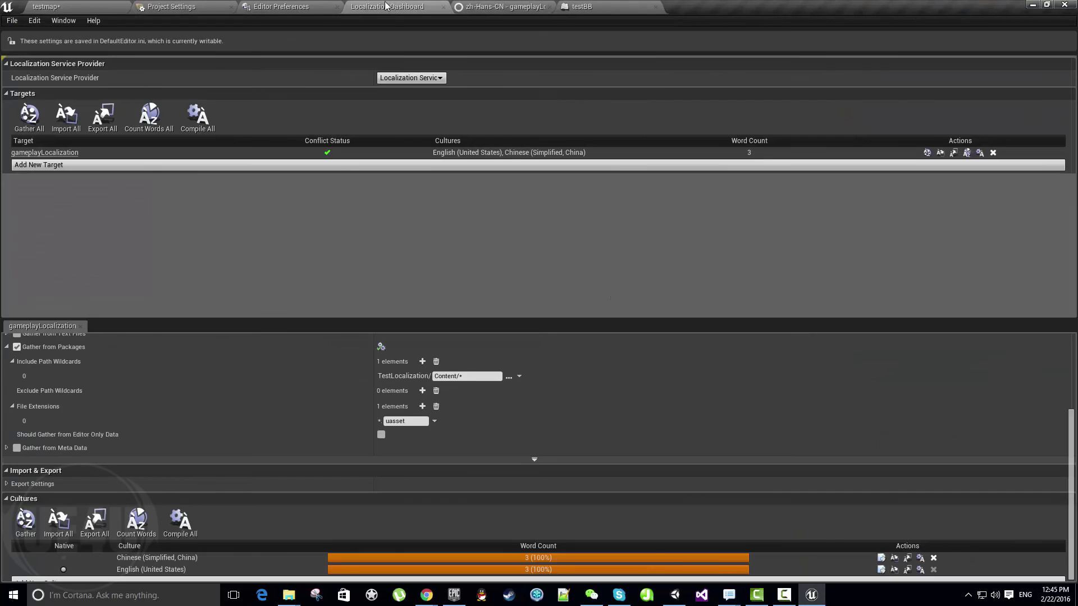
{"action": "left_click", "coordinate": [290, 6]}
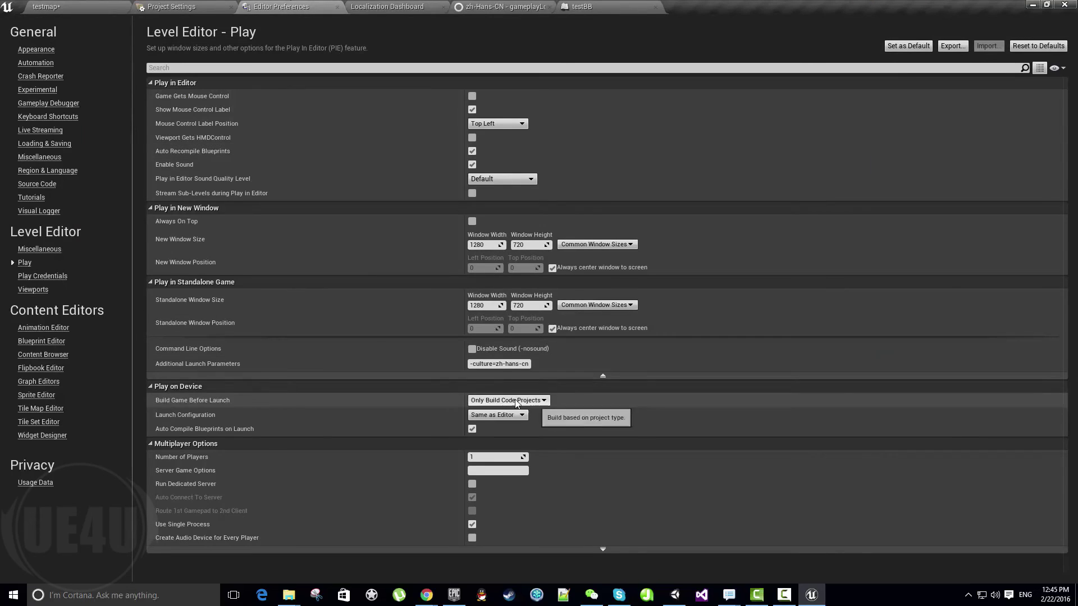
{"action": "left_click", "coordinate": [495, 364]}
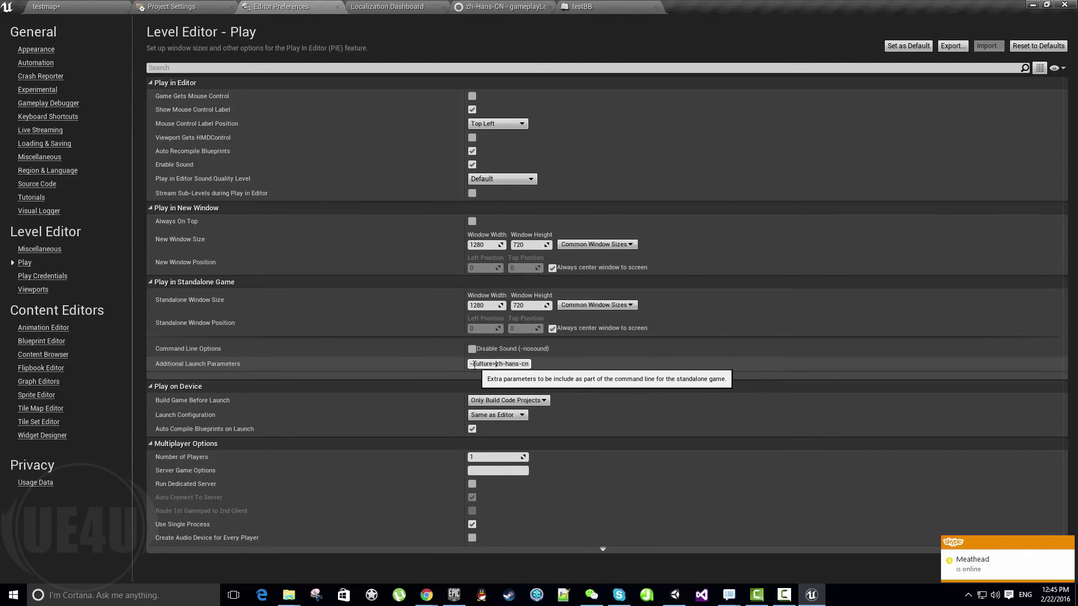
{"action": "key", "text": "ctrl+a"}
{"action": "left_click", "coordinate": [106, 7]}
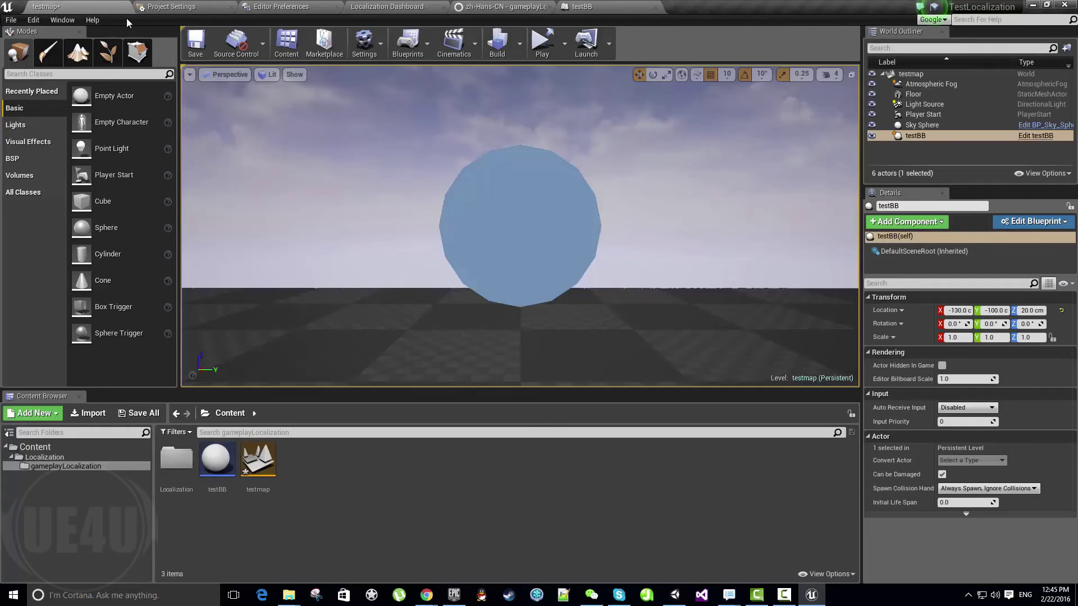
{"action": "left_click", "coordinate": [579, 6]}
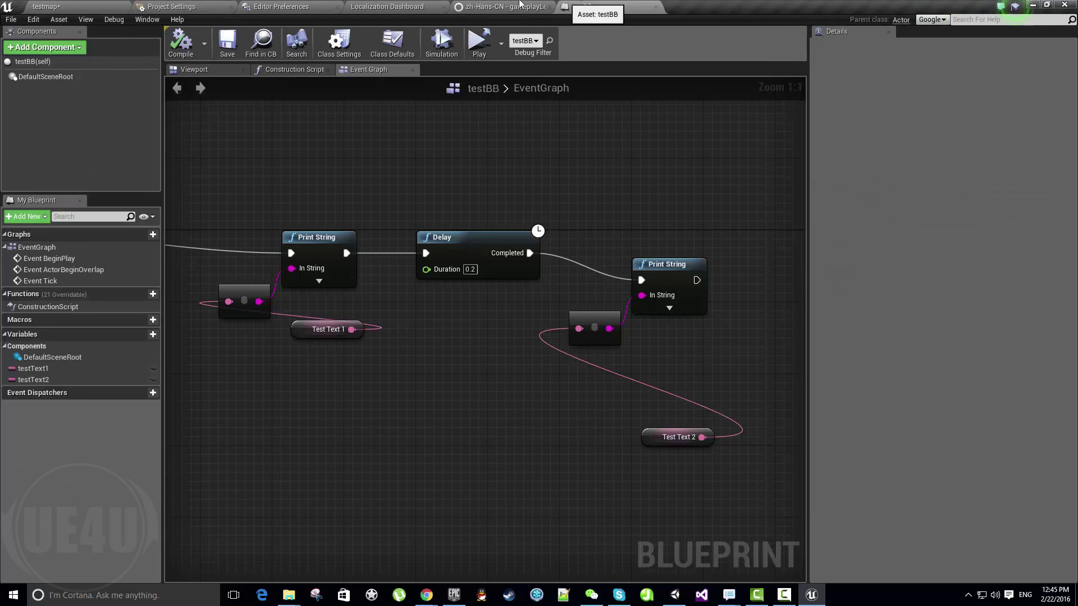
- Compile all translations for the gameplayLocalization target and return to testmap
{"action": "left_click", "coordinate": [409, 6]}
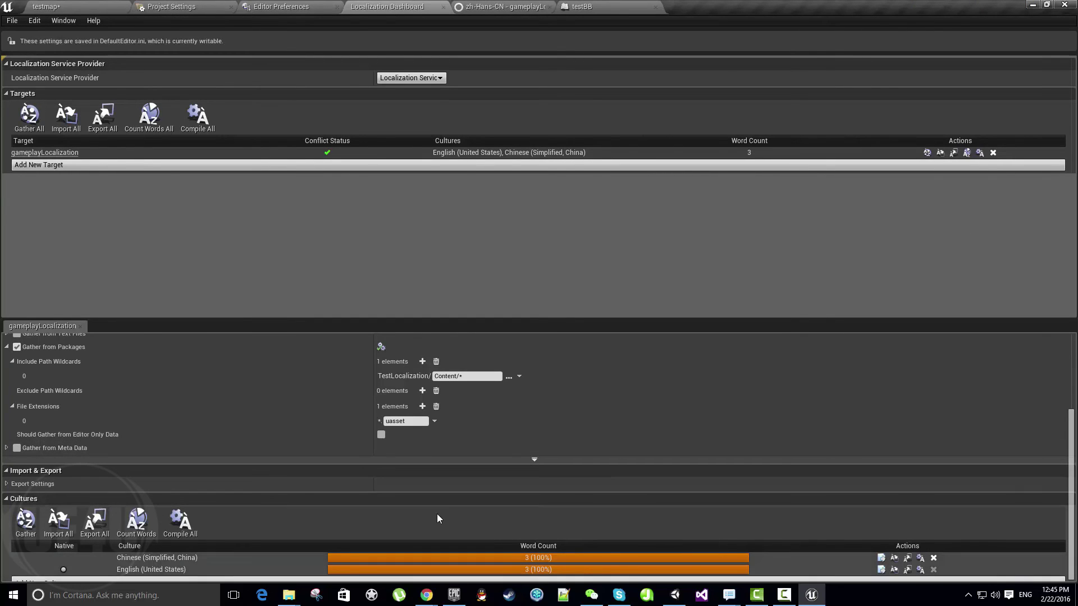
{"action": "left_click", "coordinate": [166, 532]}
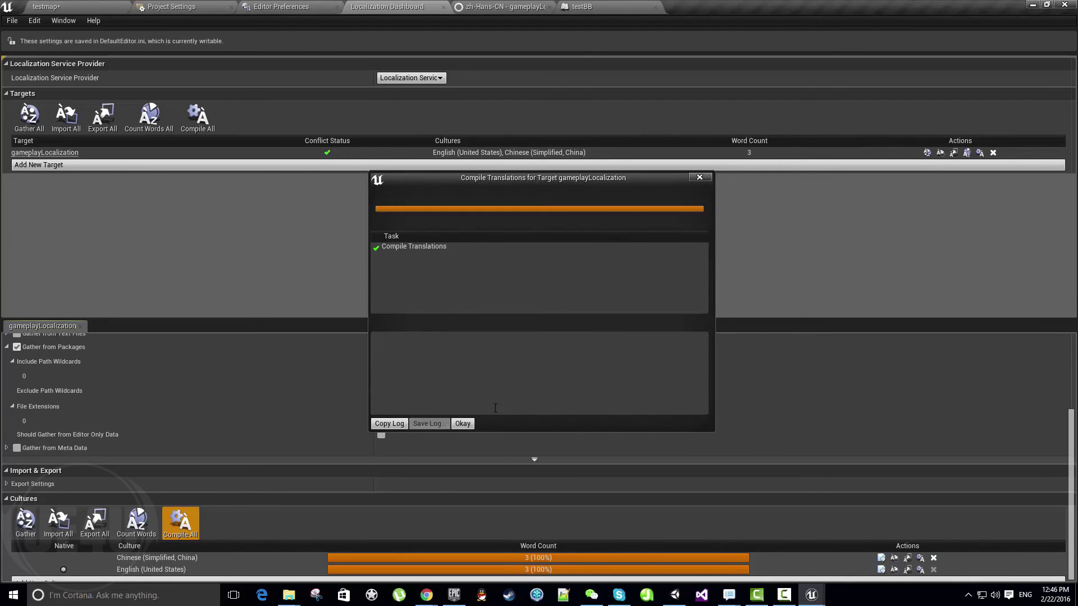
{"action": "left_click", "coordinate": [465, 424]}
{"action": "left_click", "coordinate": [45, 6]}
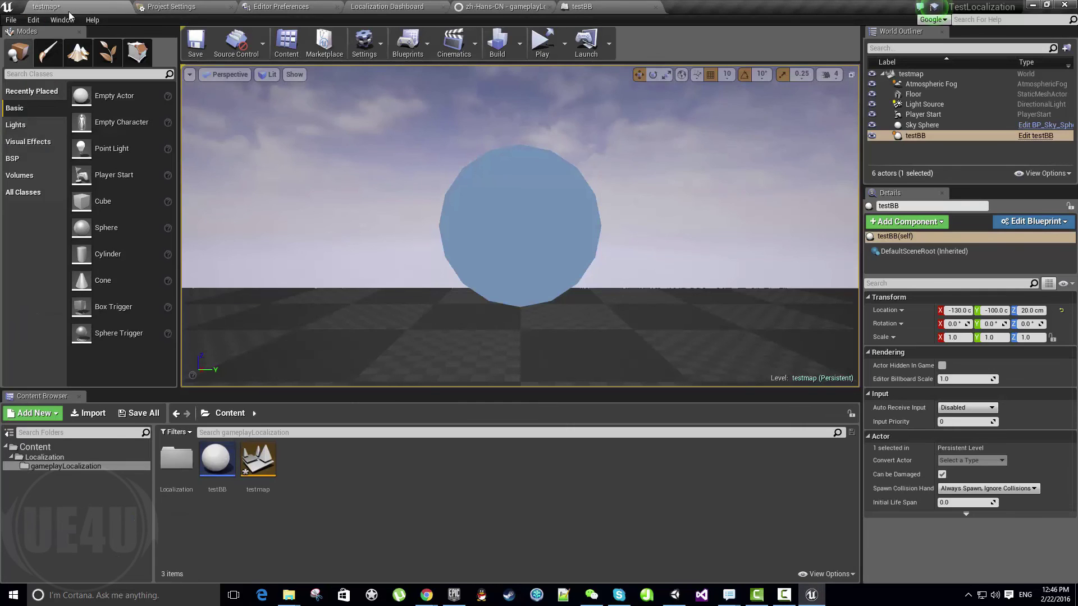
- Run the standalone game again showing the Chinese texts, close it, and check the translations
{"action": "left_click", "coordinate": [542, 48]}
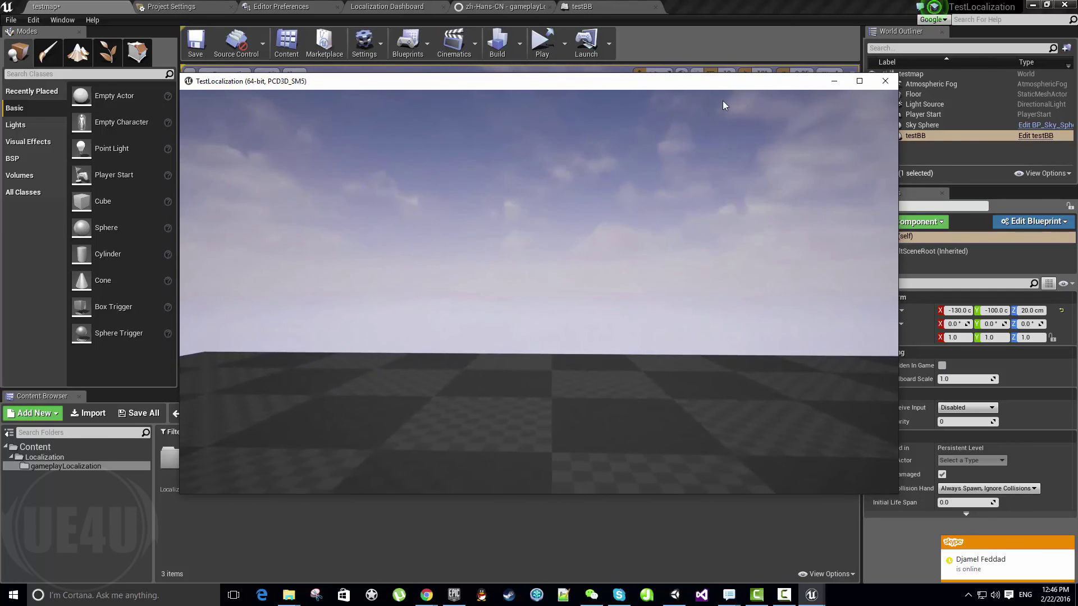
{"action": "left_click", "coordinate": [885, 81]}
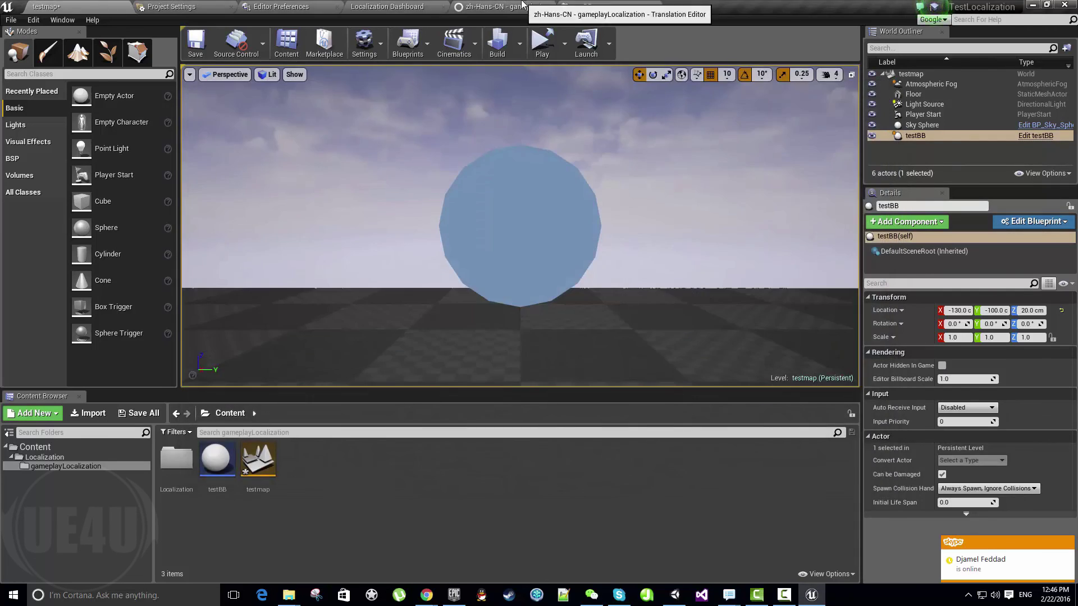
{"action": "left_click", "coordinate": [505, 6]}
{"action": "left_click", "coordinate": [387, 6]}
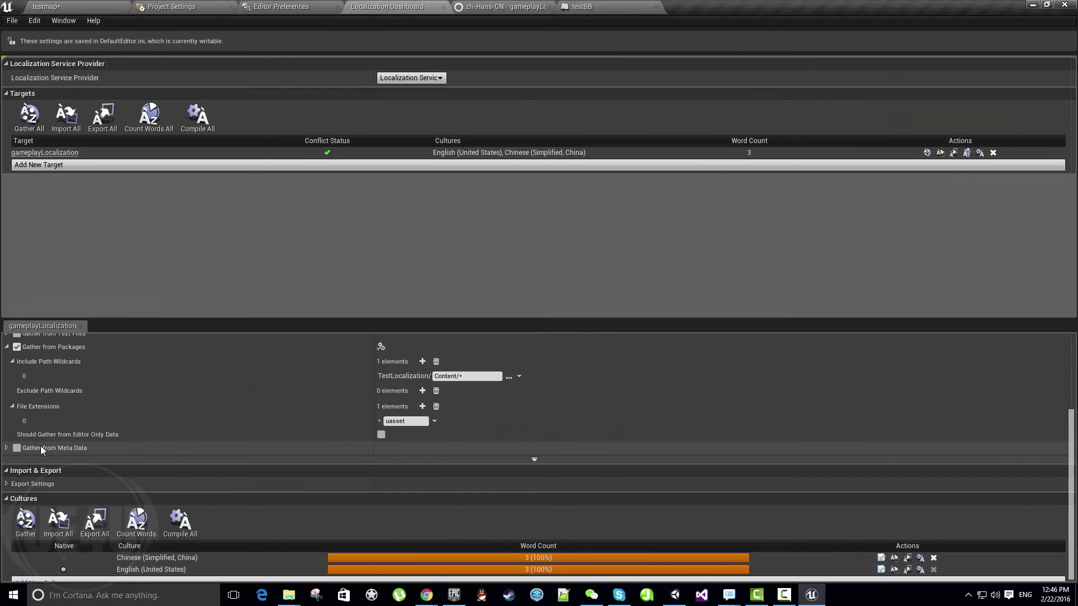